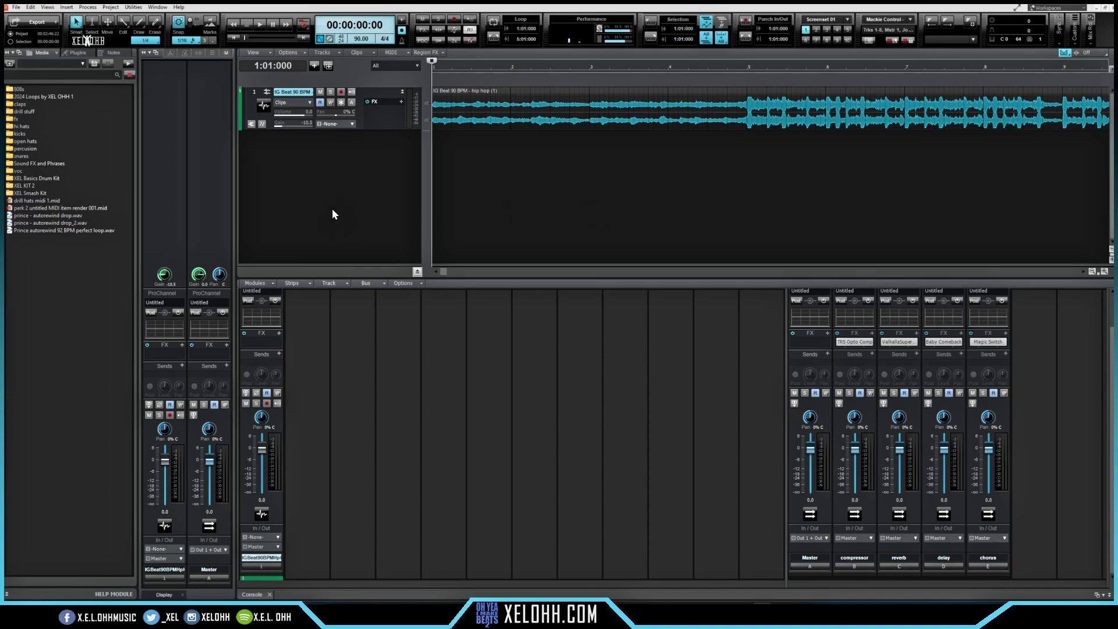
Step: Play back the first eight bars or so of the beat track
key(space)
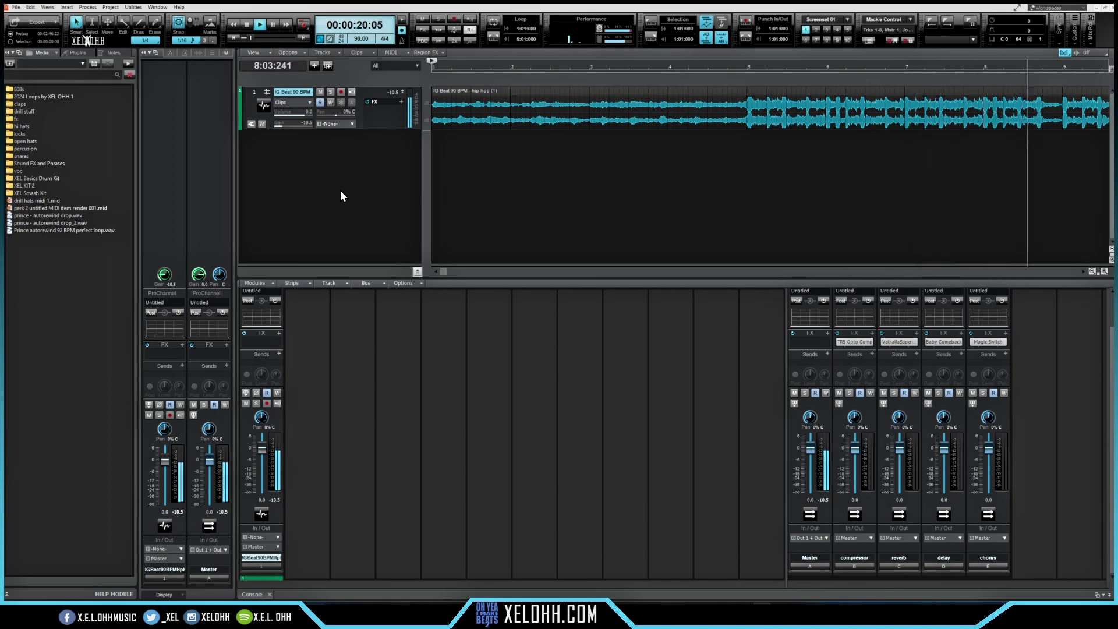
key(space)
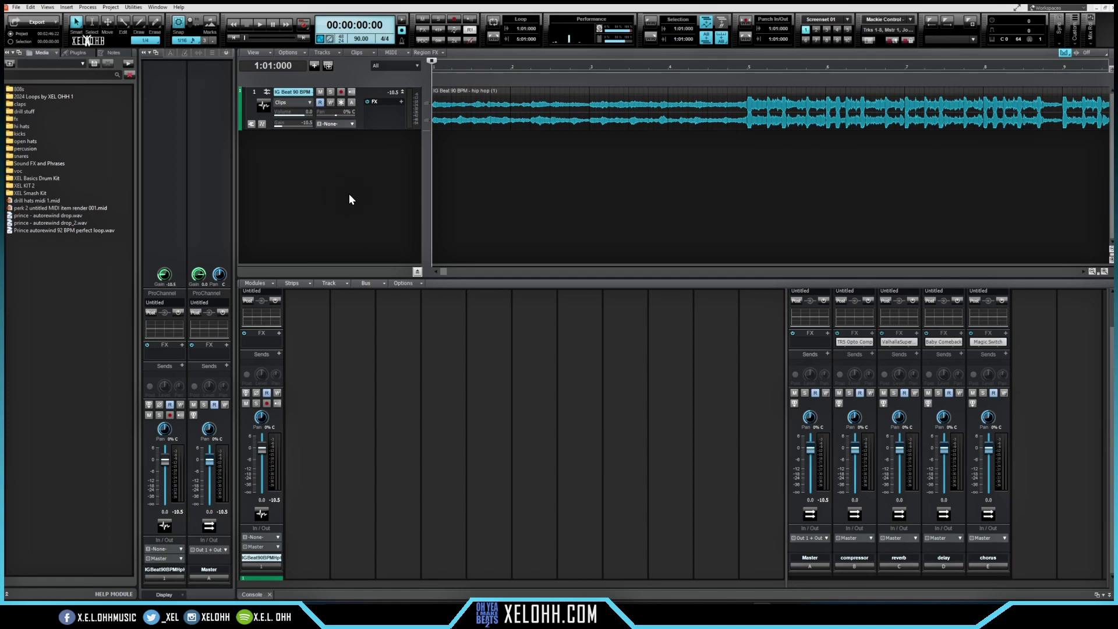
Step: Insert an audio track below the beat and set its input to In 1 of the FL Studio ASIO device
right_click(353, 164)
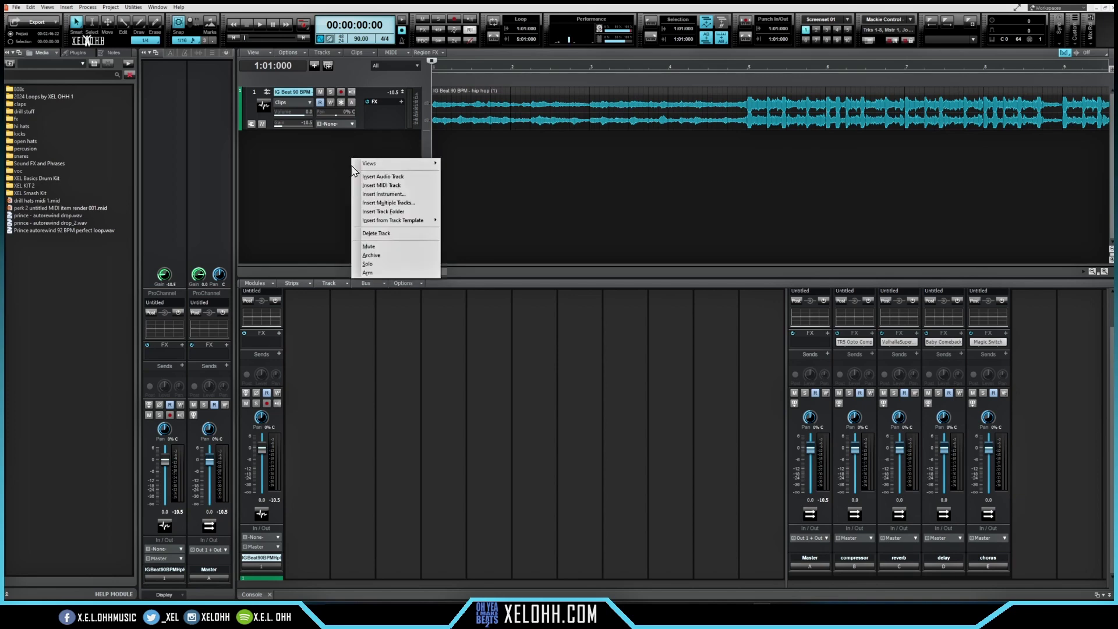
click(383, 177)
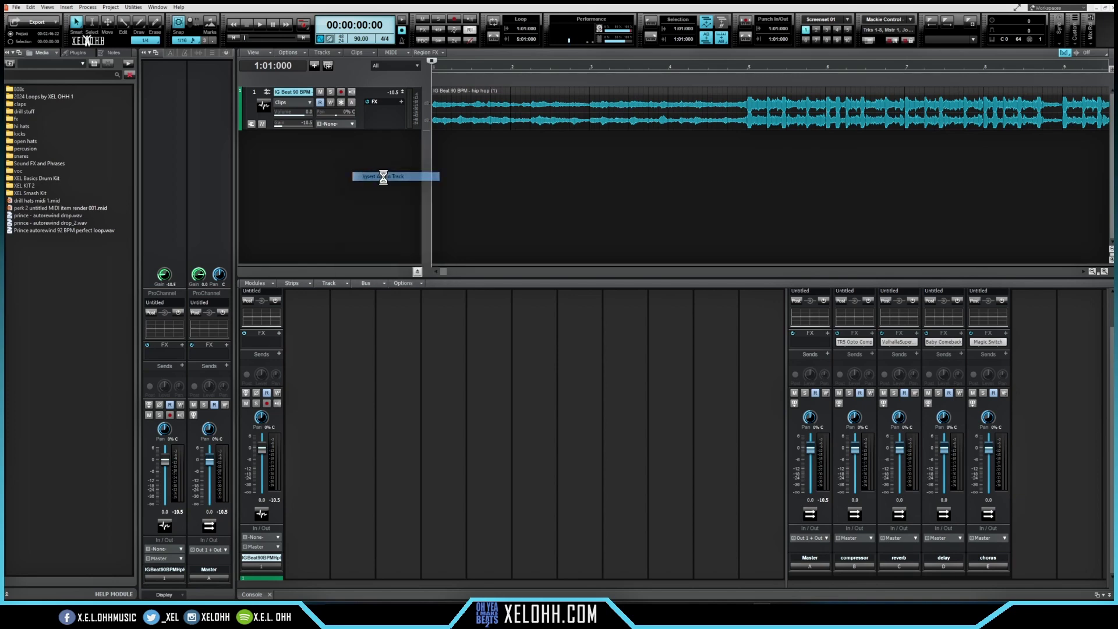
click(402, 135)
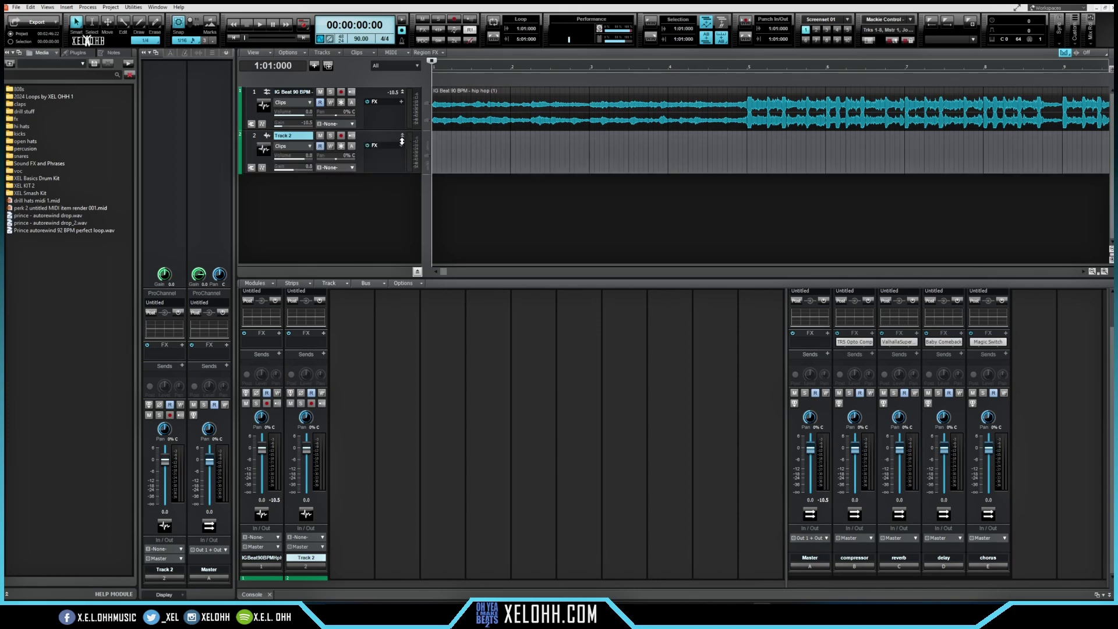
click(352, 167)
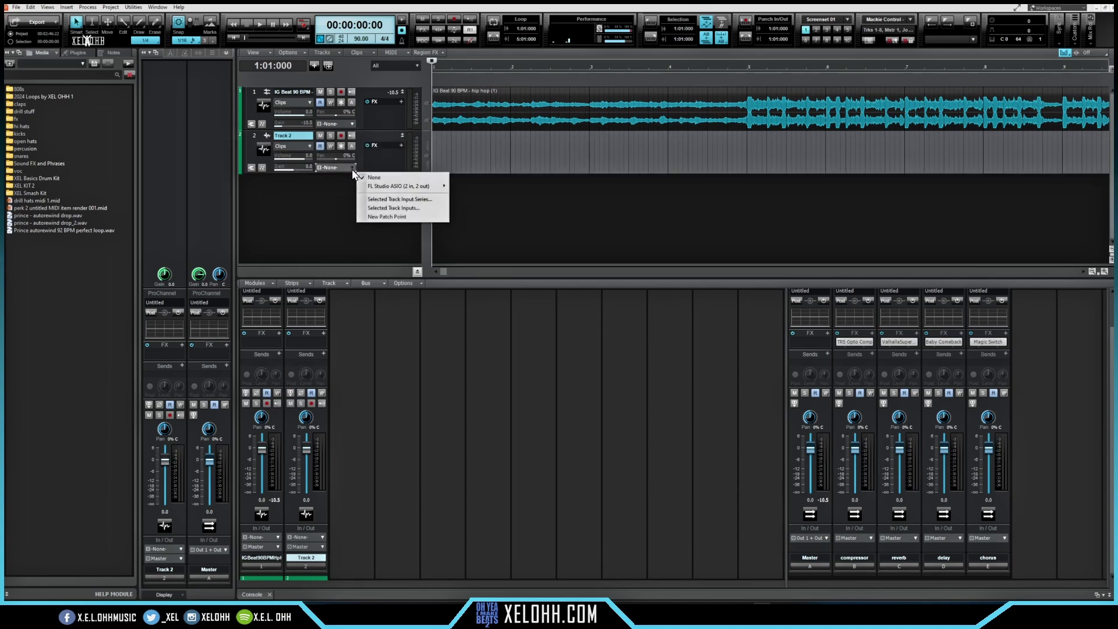
mouse_move(401, 188)
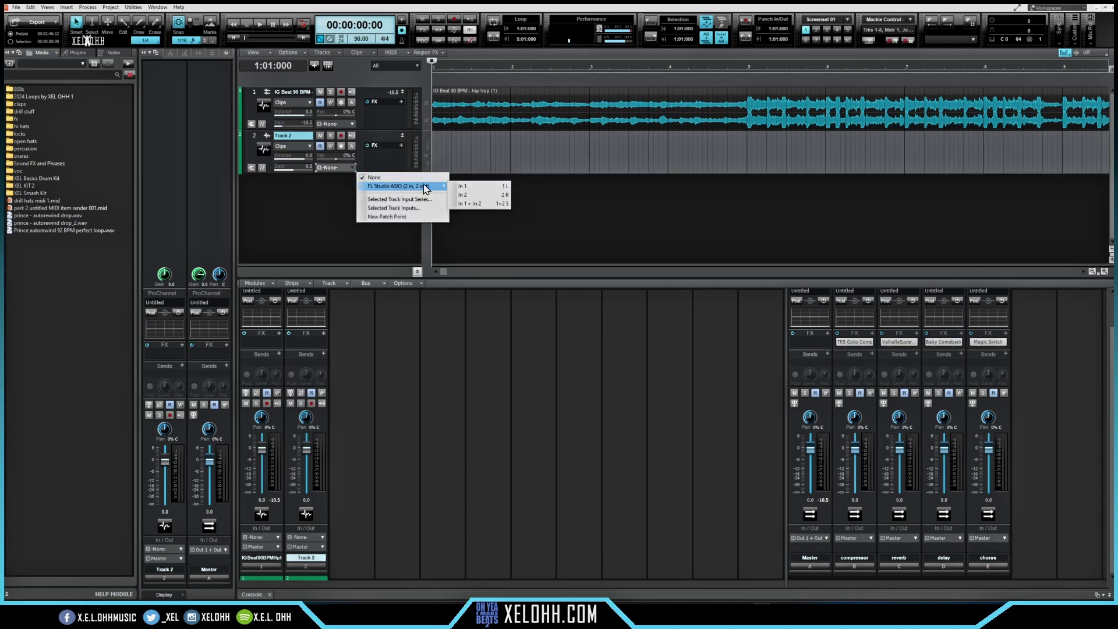
click(483, 187)
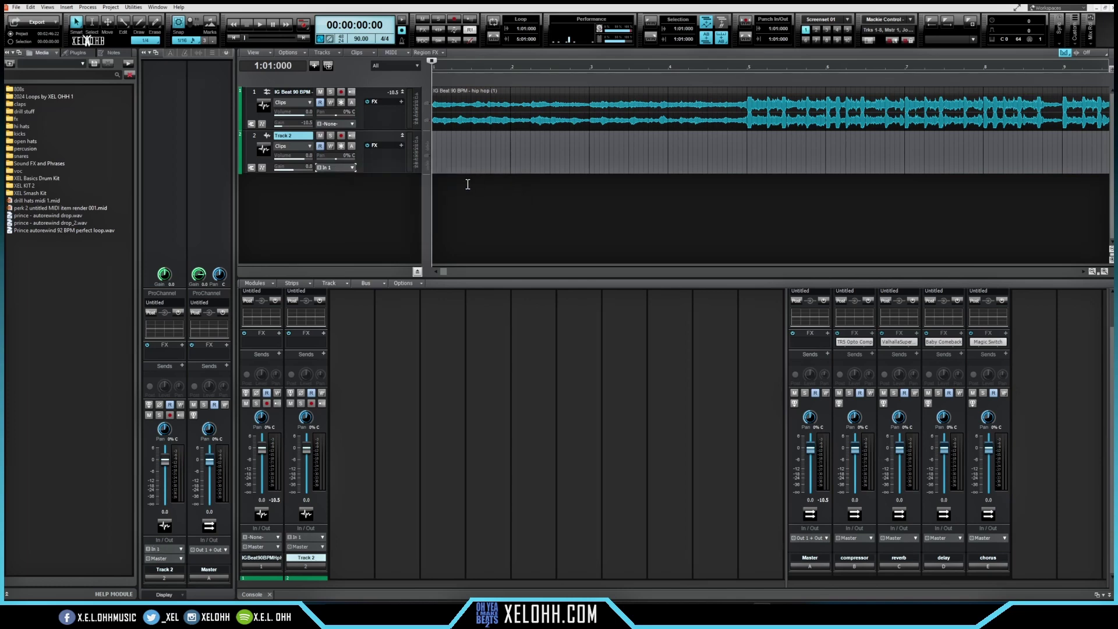
Step: Record a vocal take of about eight bars on Track 2 and move its clip to a new, expanded track below
click(341, 135)
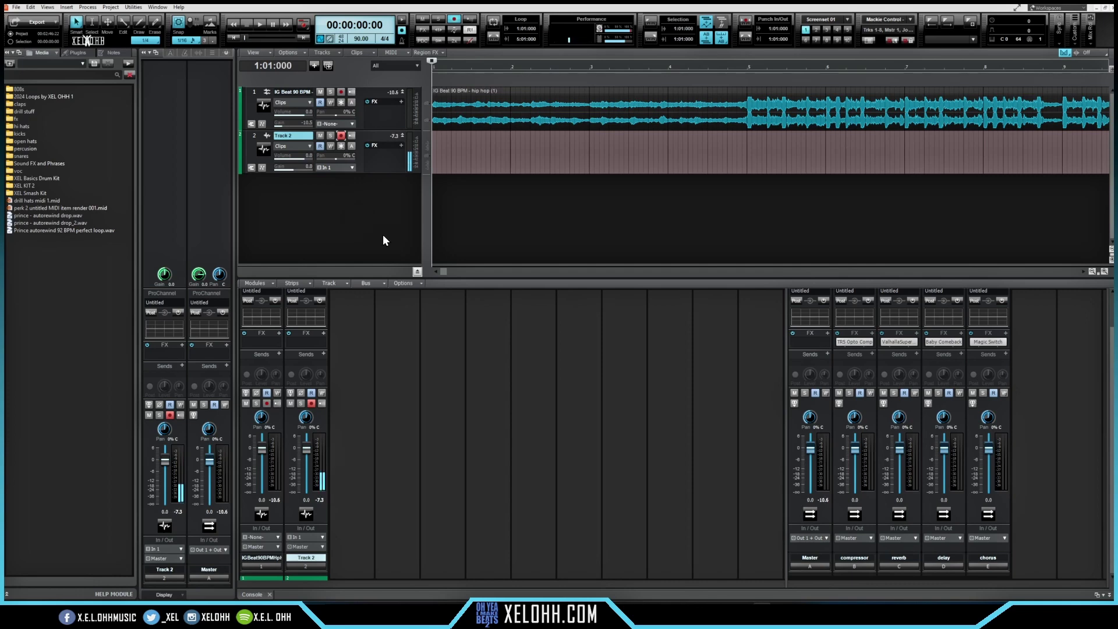
key(space)
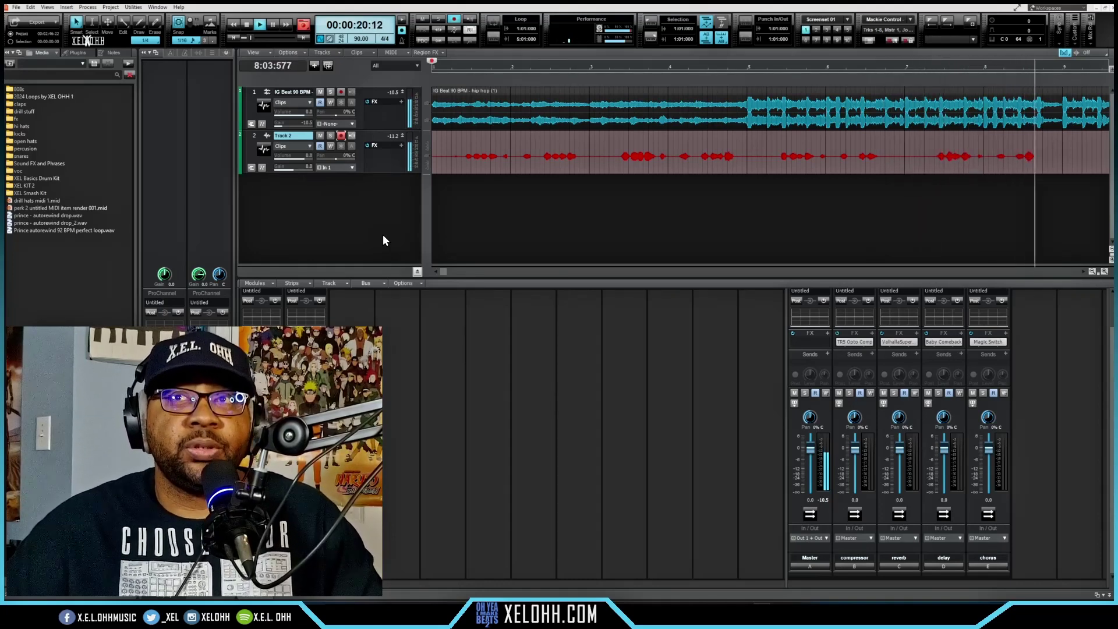
key(space)
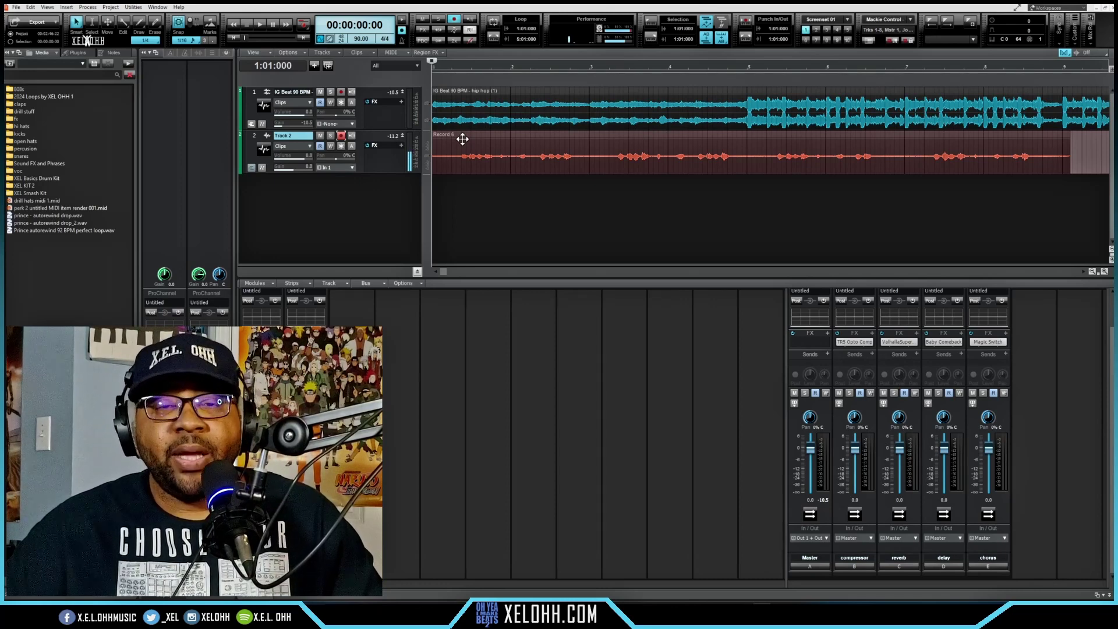
drag(463, 138, 462, 187)
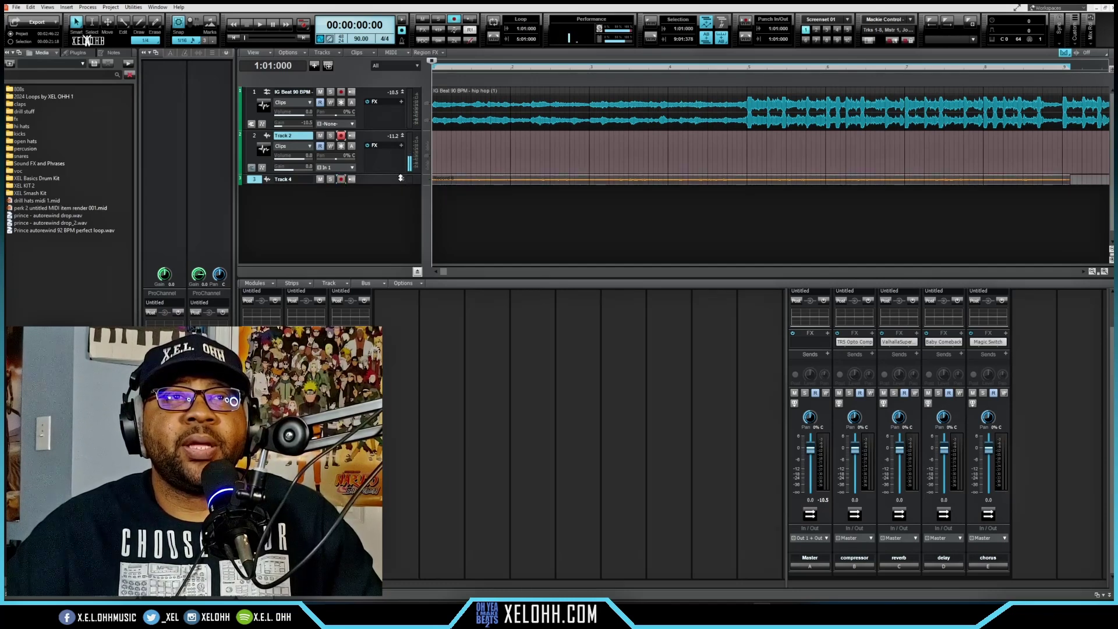
drag(402, 179, 407, 214)
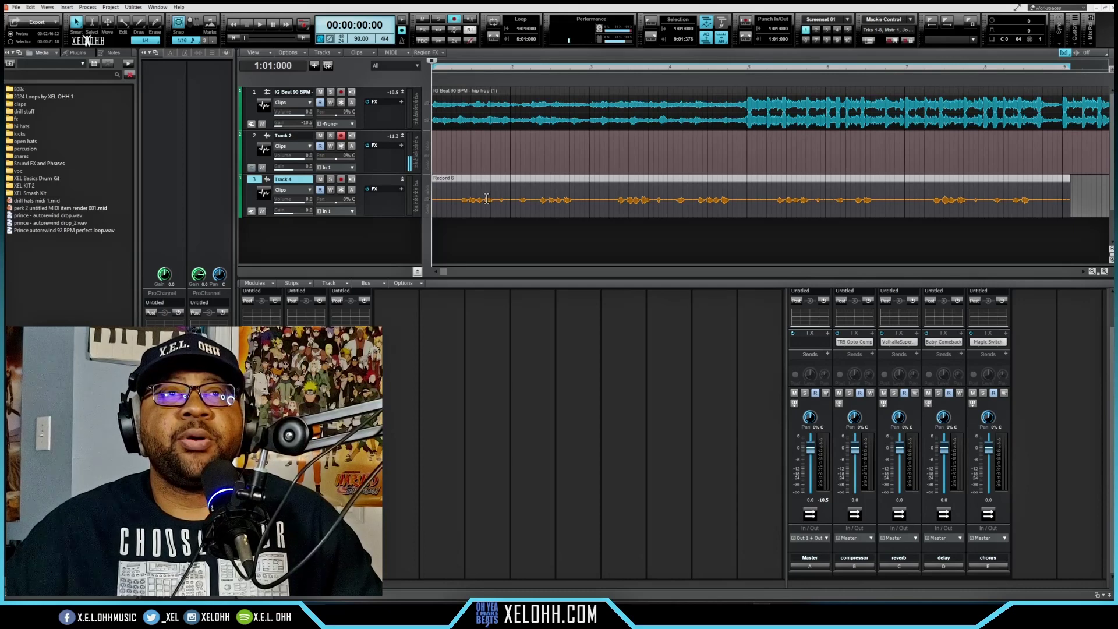
Step: Record a second vocal take of about eight bars on Track 2 and move its clip to a new track below Track 4
key(r)
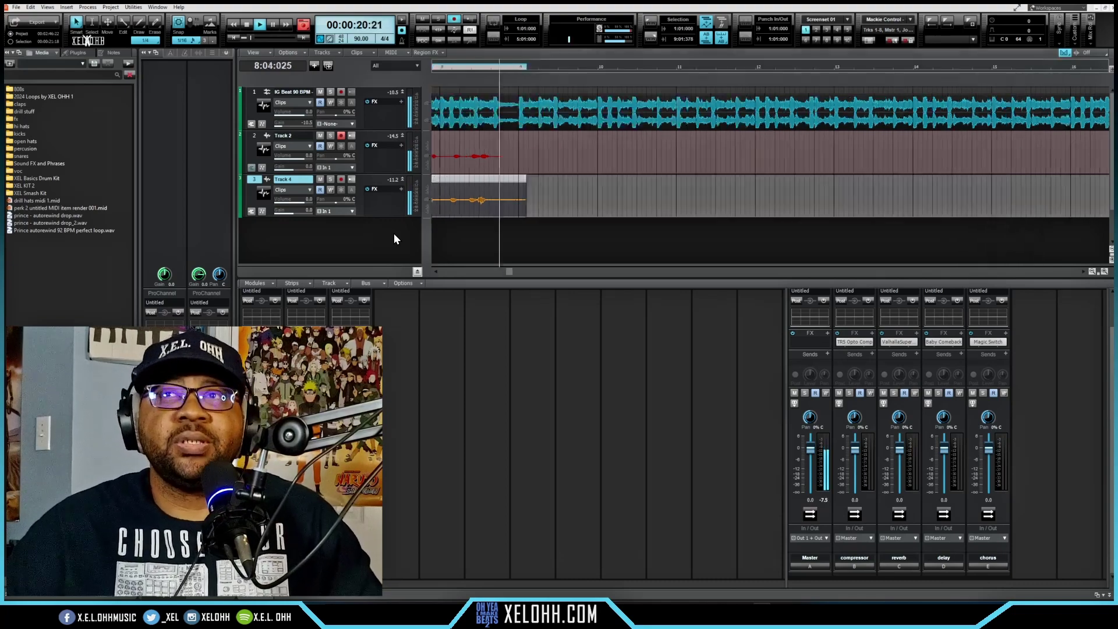
key(space)
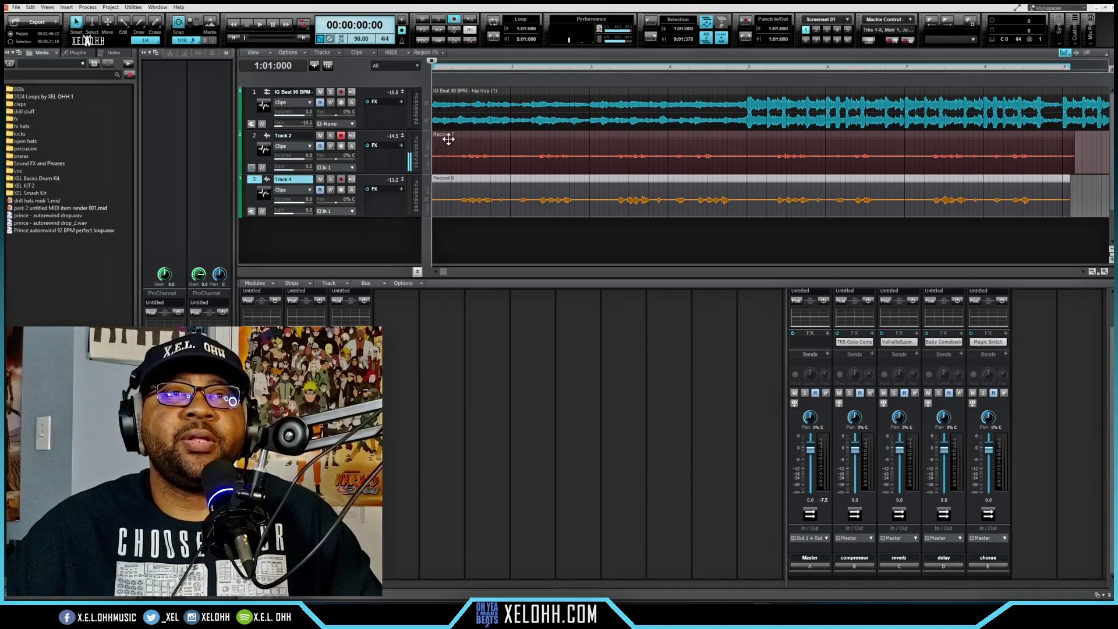
drag(448, 139, 444, 230)
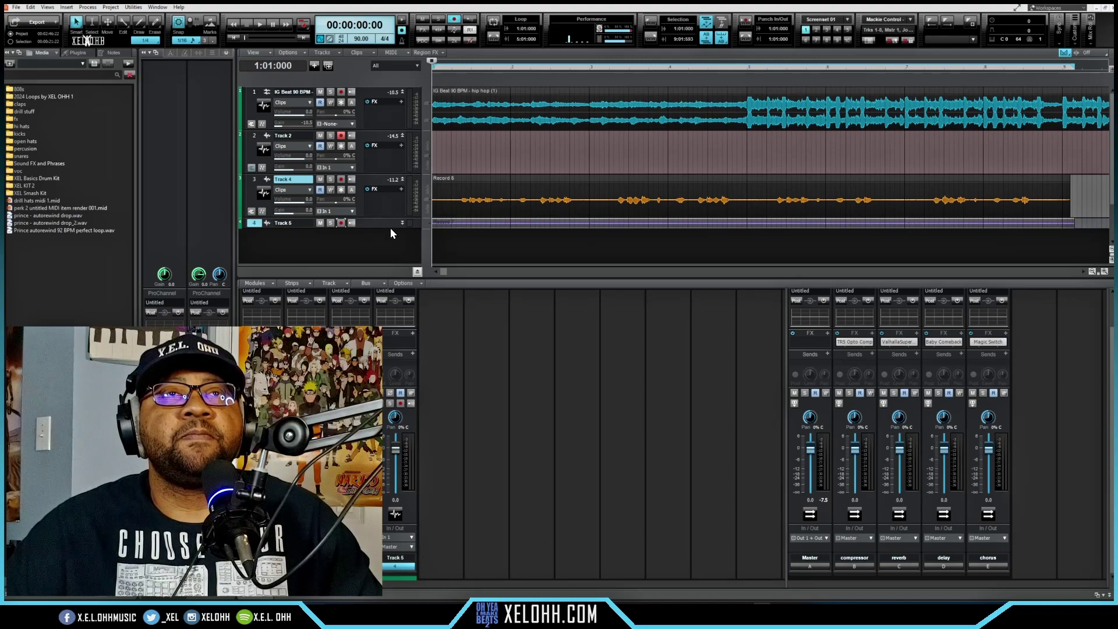
Step: Record a third vocal take of about eight bars on Track 2 and move its clip to a new track below Track 5
key(r)
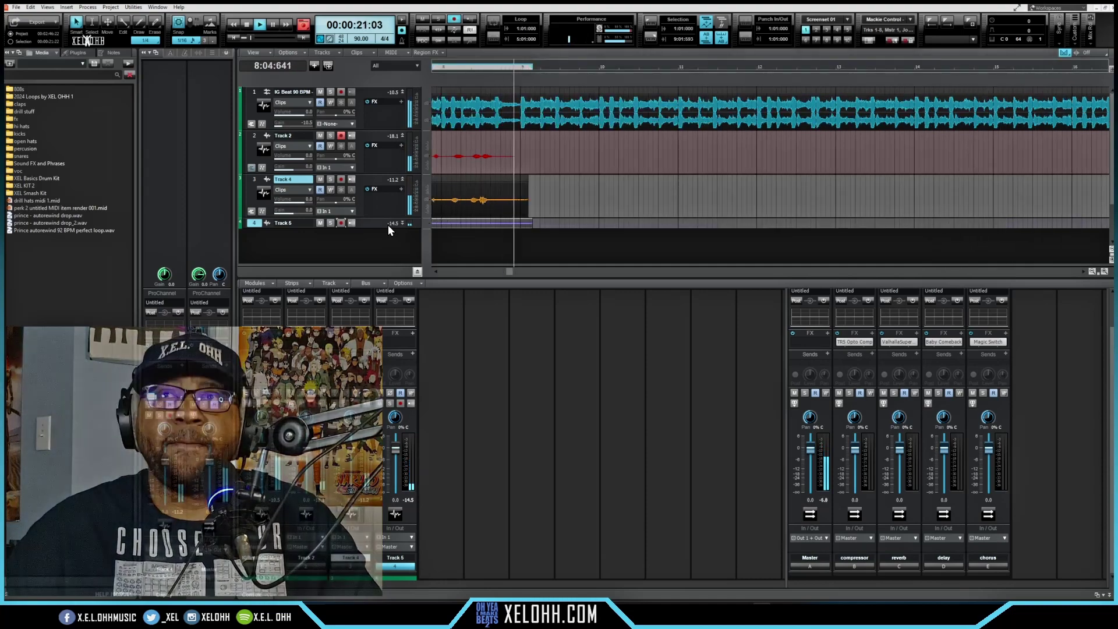
key(space)
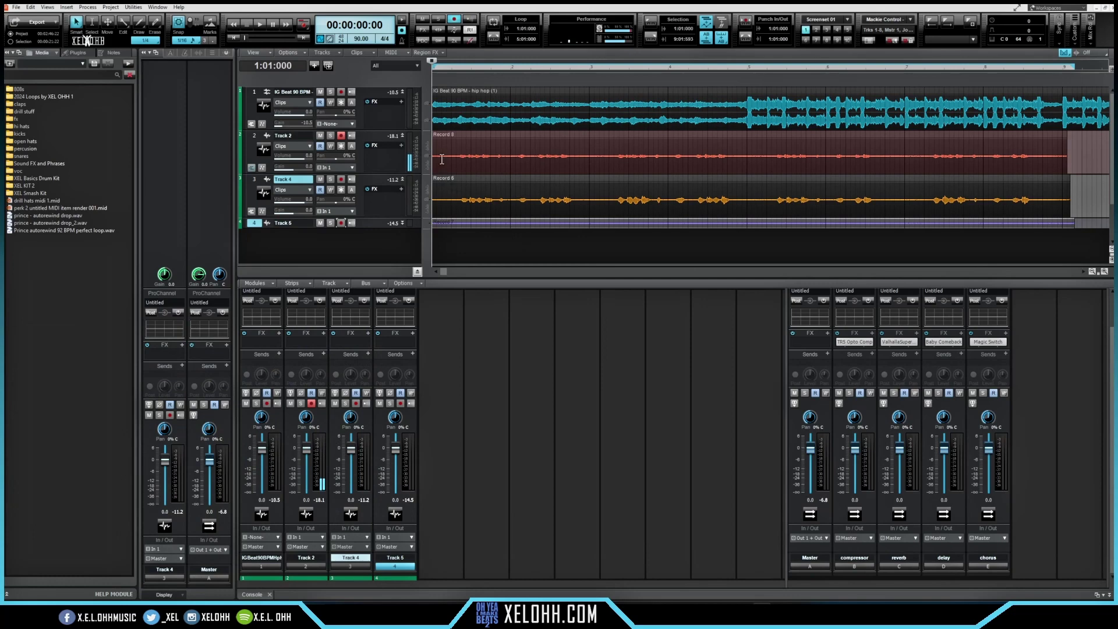
drag(459, 138, 456, 242)
Step: Disarm recording on Track 6 and Track 2
click(342, 234)
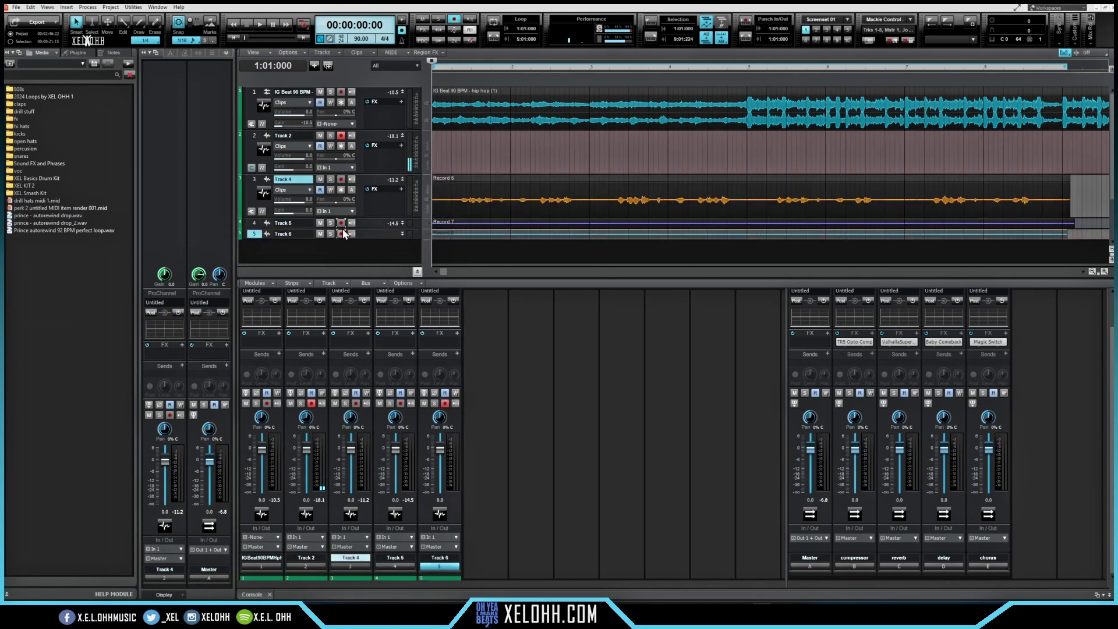
click(341, 136)
Step: Collapse the console and expand the minimized Track 5 and Track 6
key(d)
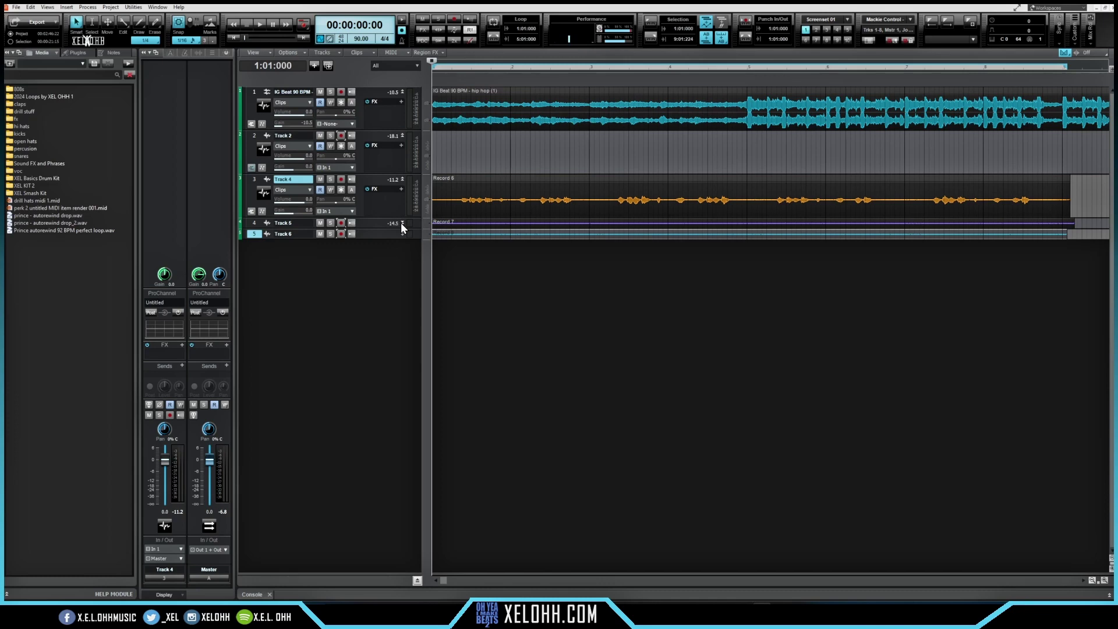
drag(400, 222, 402, 239)
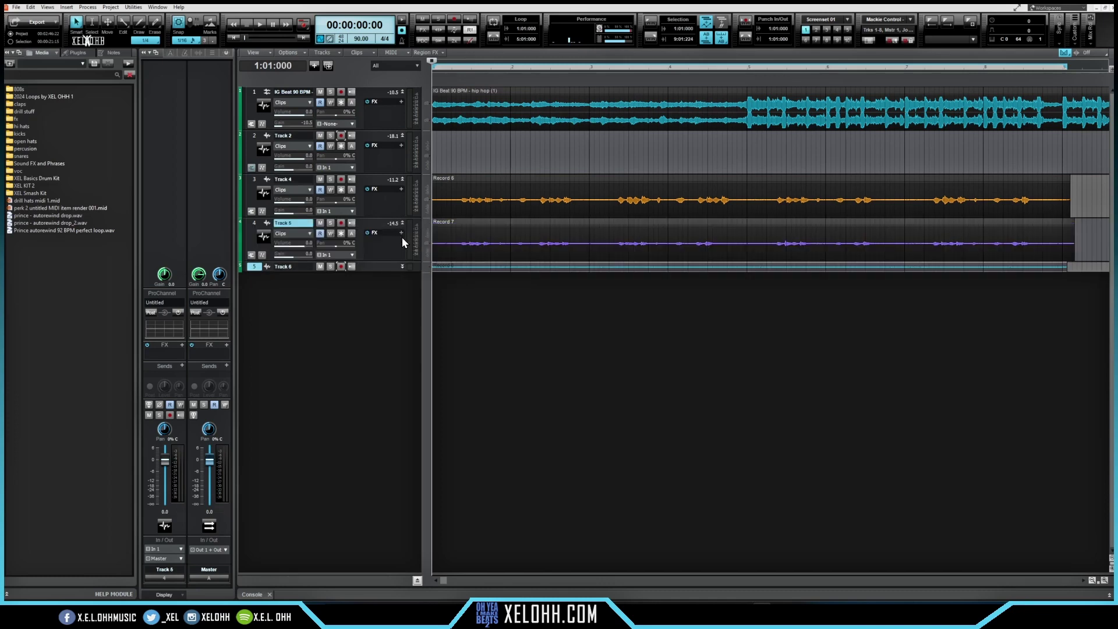
click(403, 267)
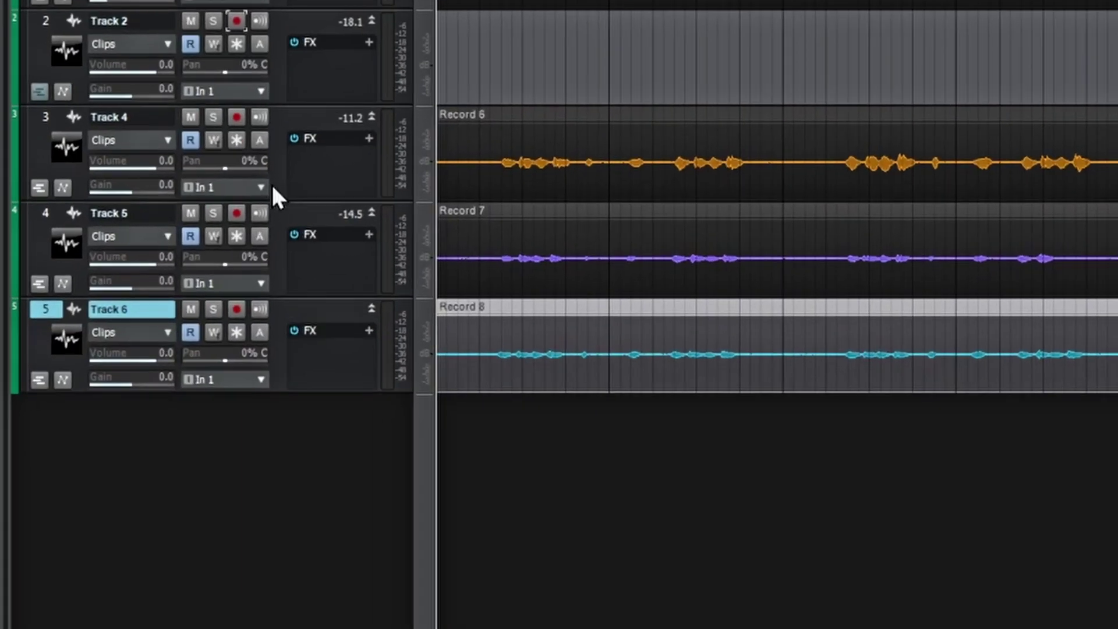
Step: Increase the heights of Tracks 4, 5 and 6 and magnify the waveform display of Tracks 5 and 6
drag(284, 198, 281, 294)
drag(270, 390, 274, 517)
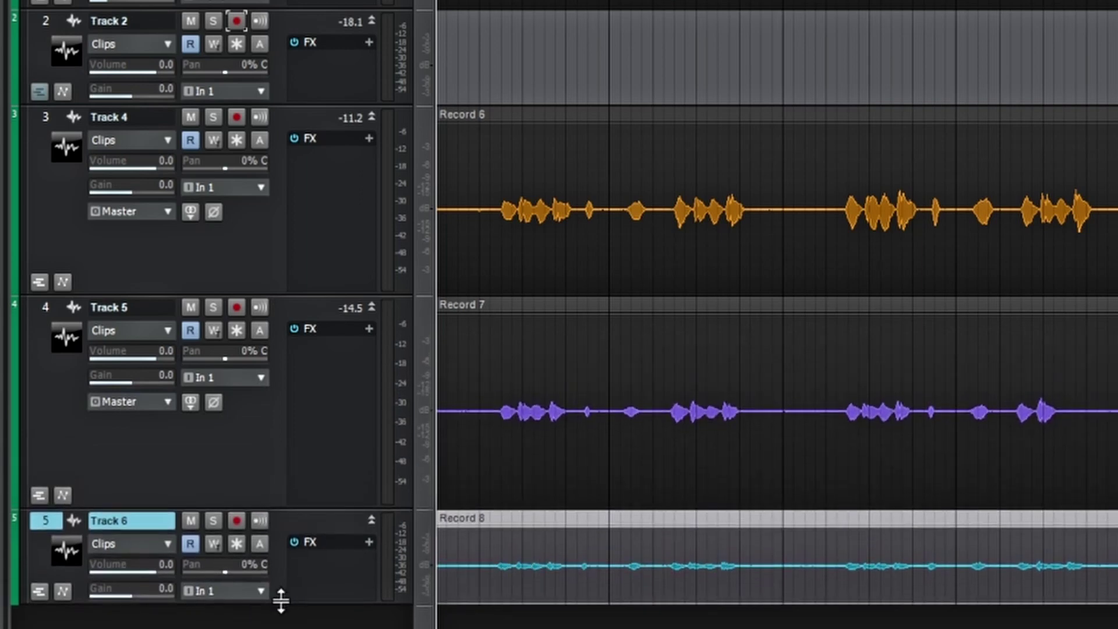
drag(282, 600, 283, 628)
scroll(407, 607, down, 4)
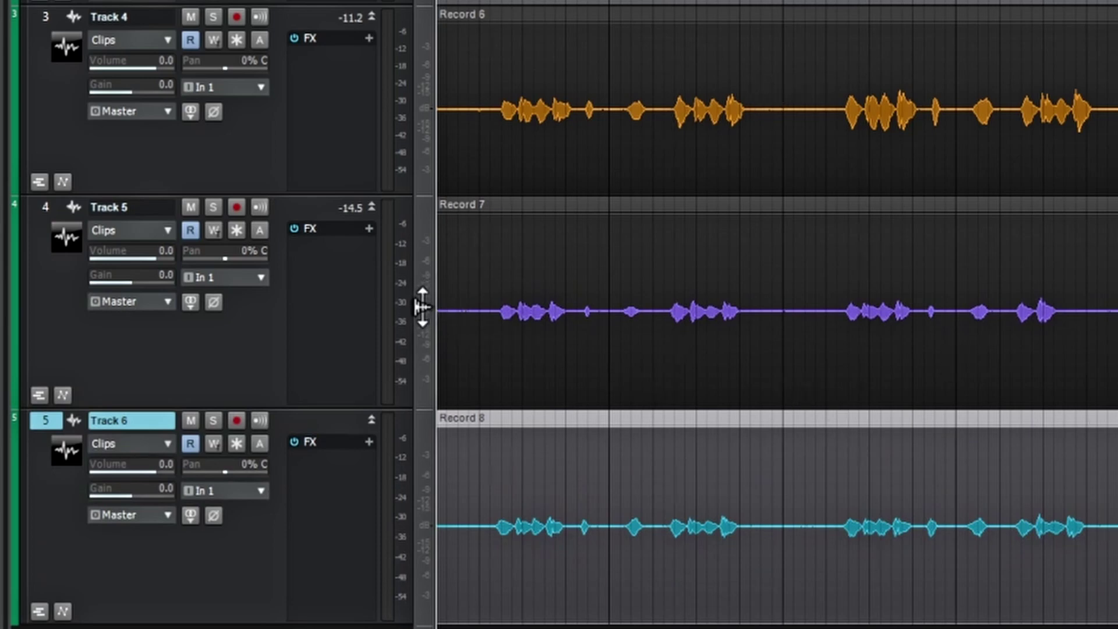
drag(422, 307, 425, 274)
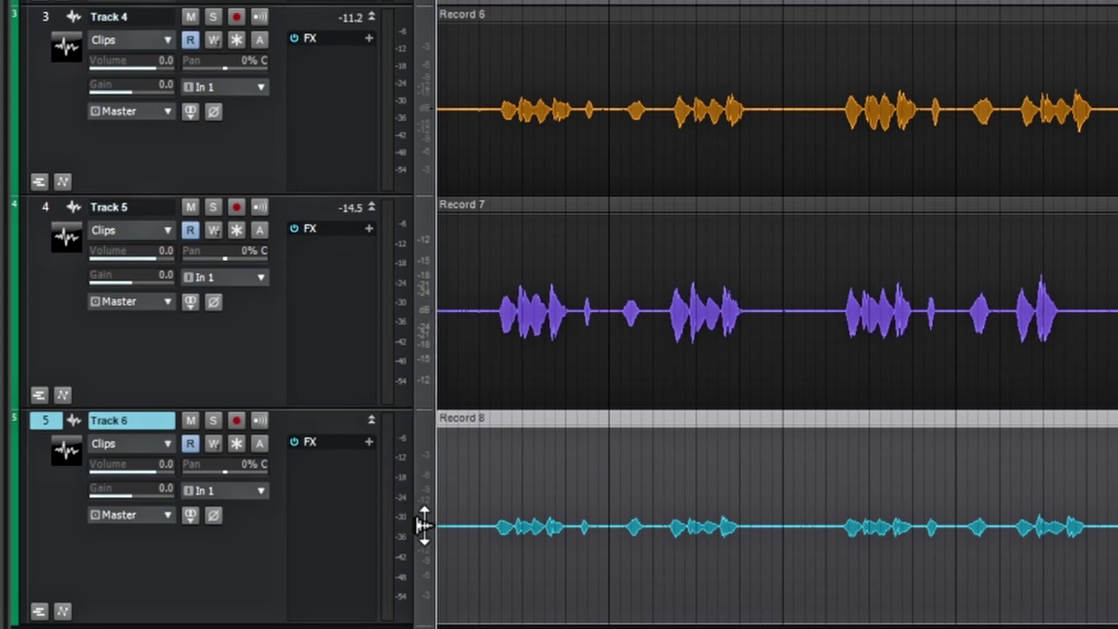
drag(424, 526, 430, 475)
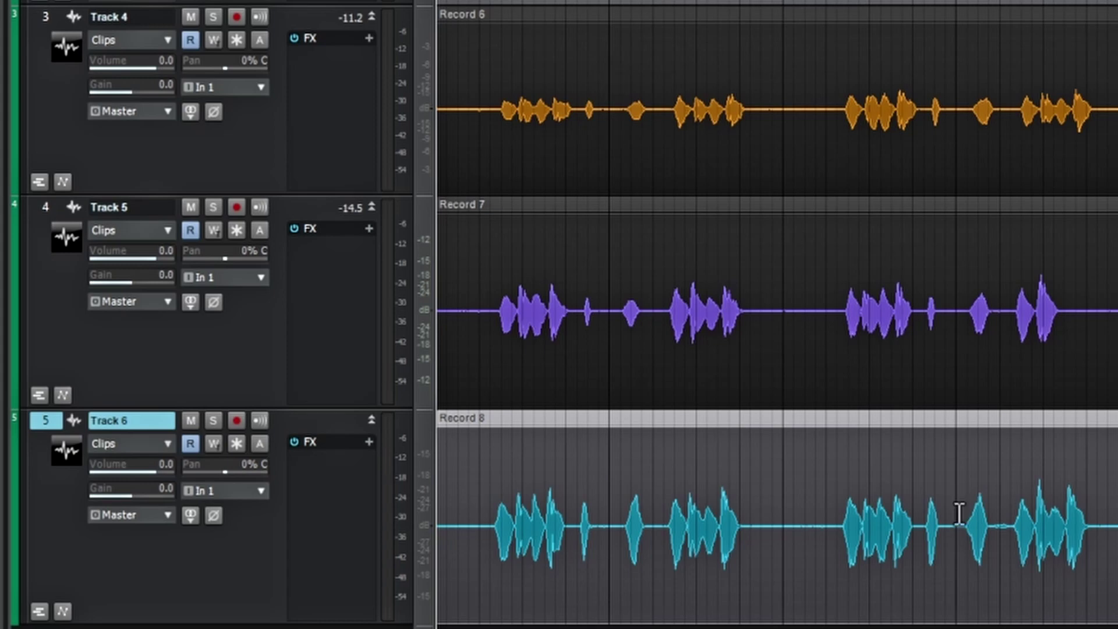
right_click(694, 424)
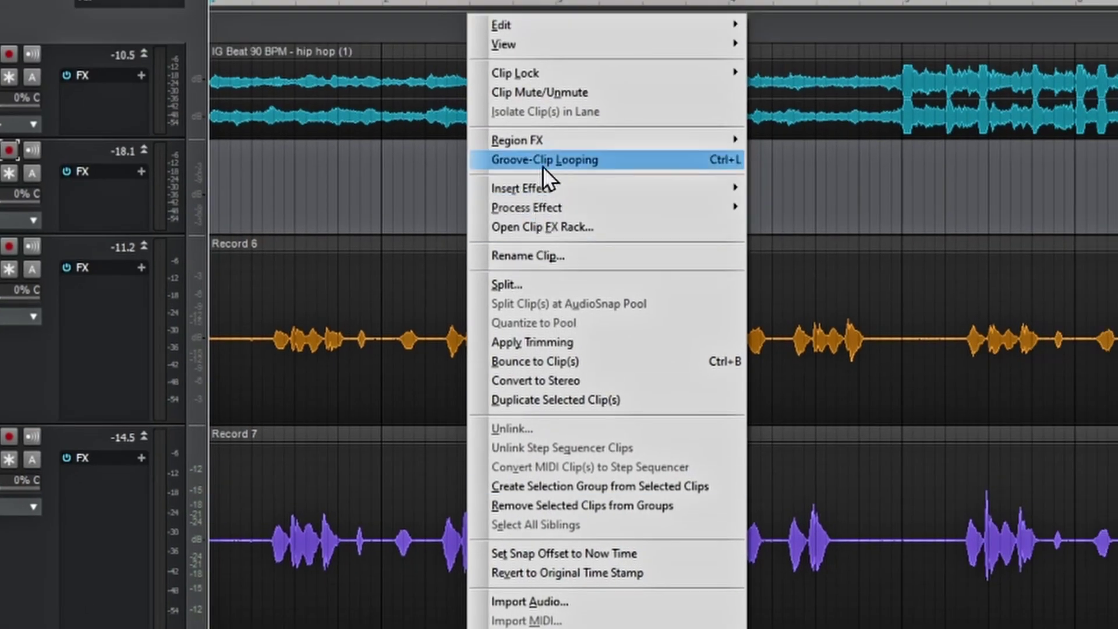
mouse_move(546, 145)
mouse_move(815, 147)
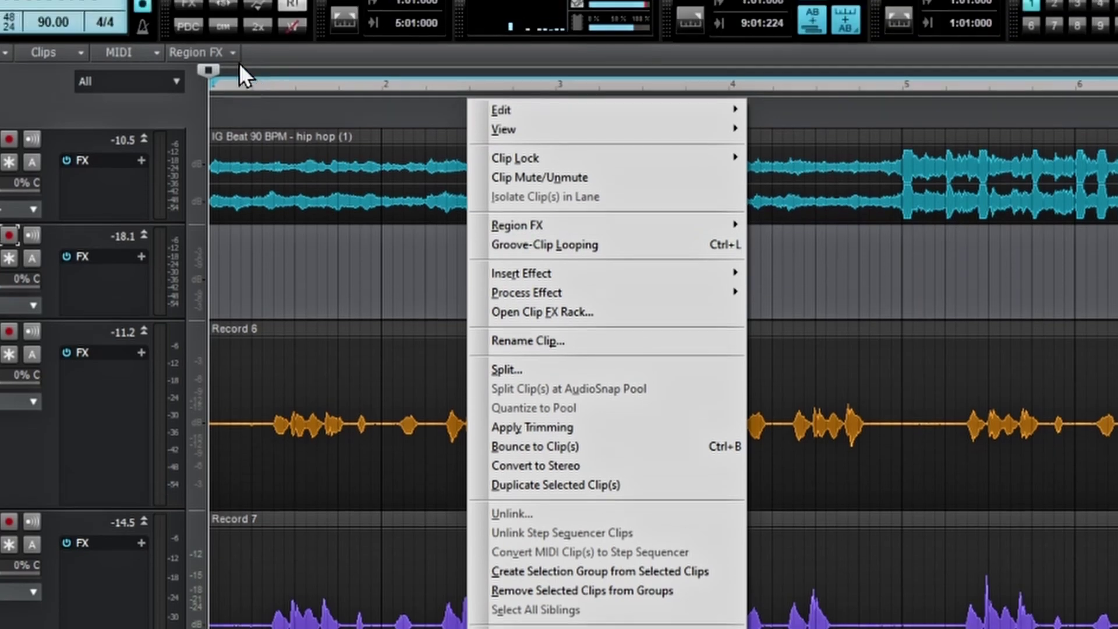
click(226, 96)
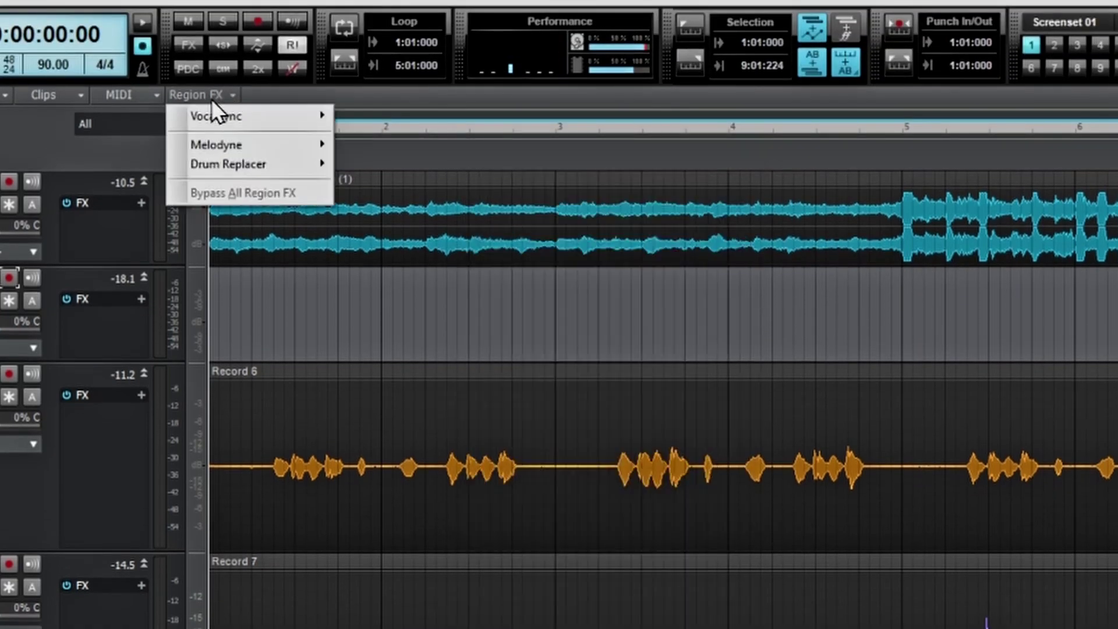
mouse_move(215, 120)
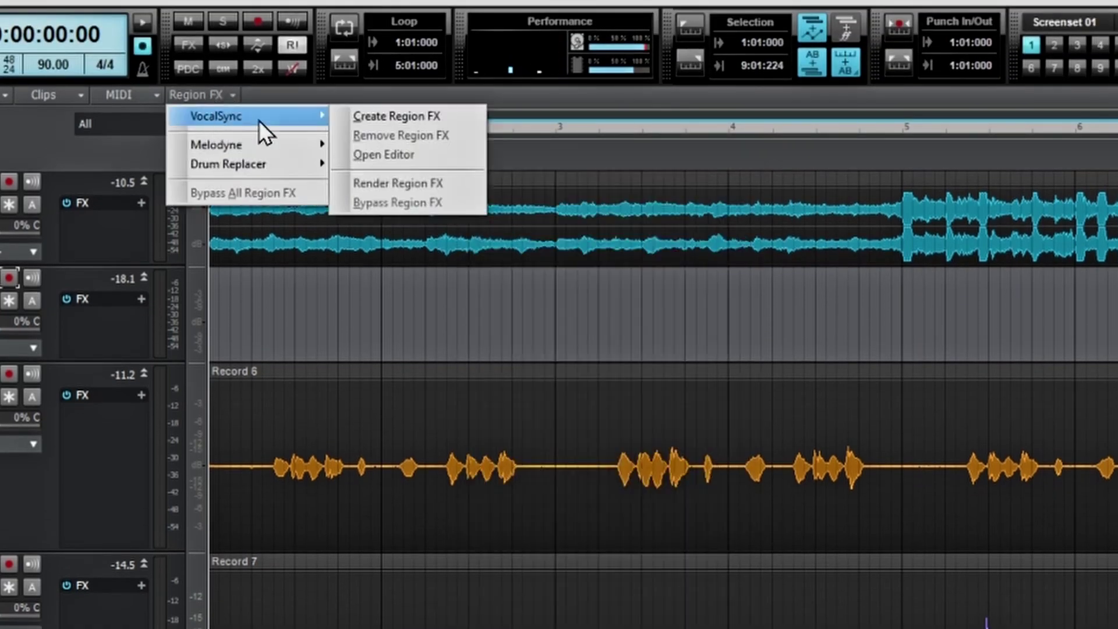
click(207, 118)
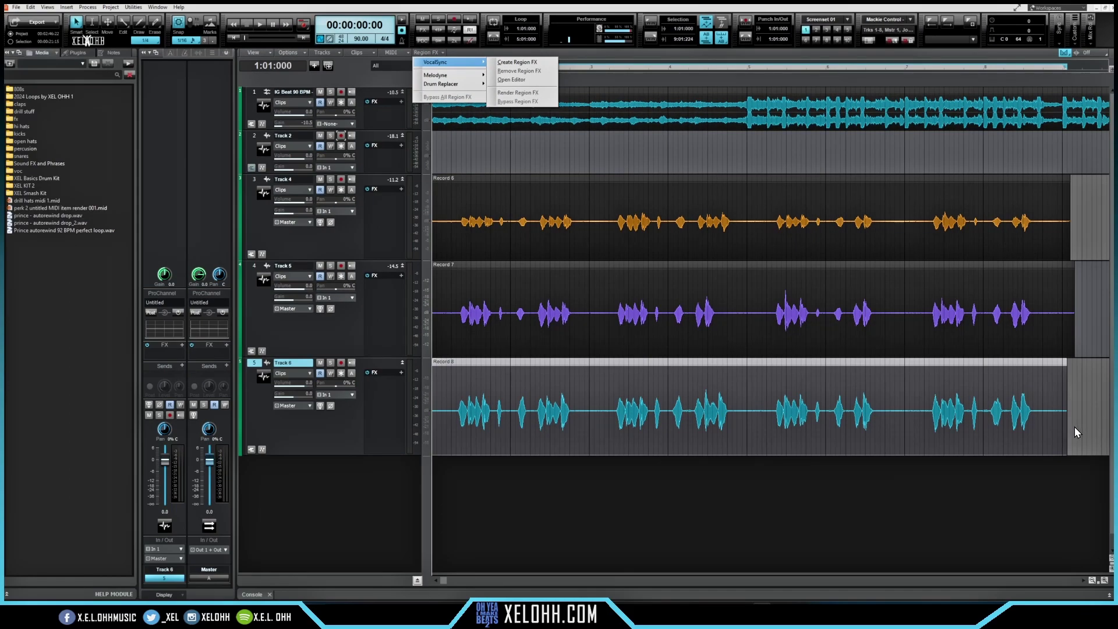
Step: Select the clips on Tracks 5 and 6 together and create a VocalSync Region FX on them
drag(1081, 429, 491, 276)
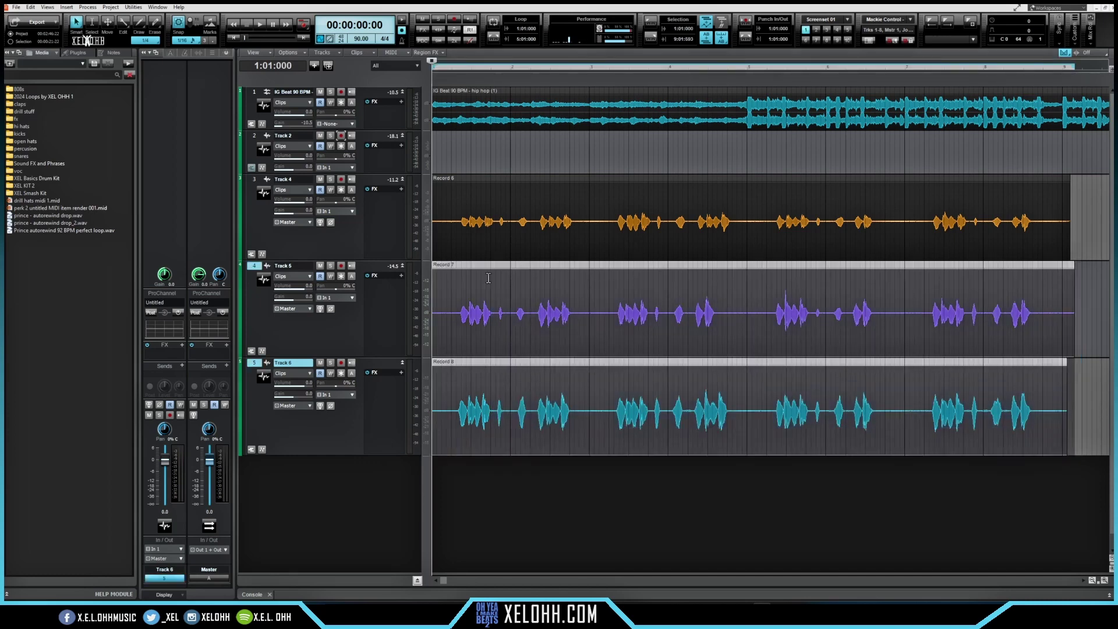
click(426, 52)
mouse_move(479, 67)
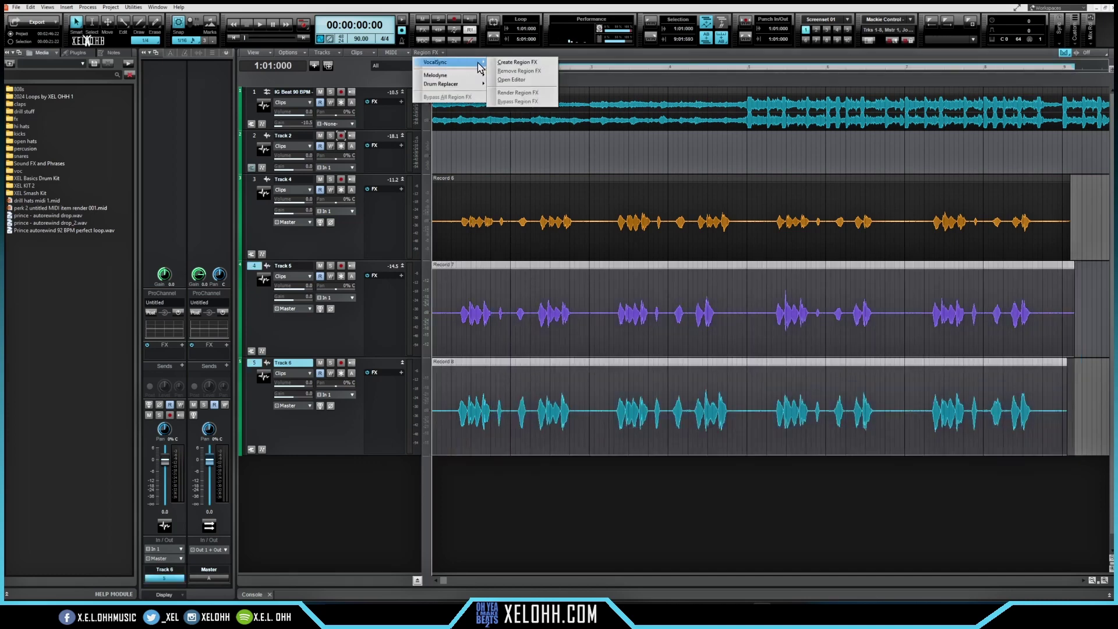
click(516, 62)
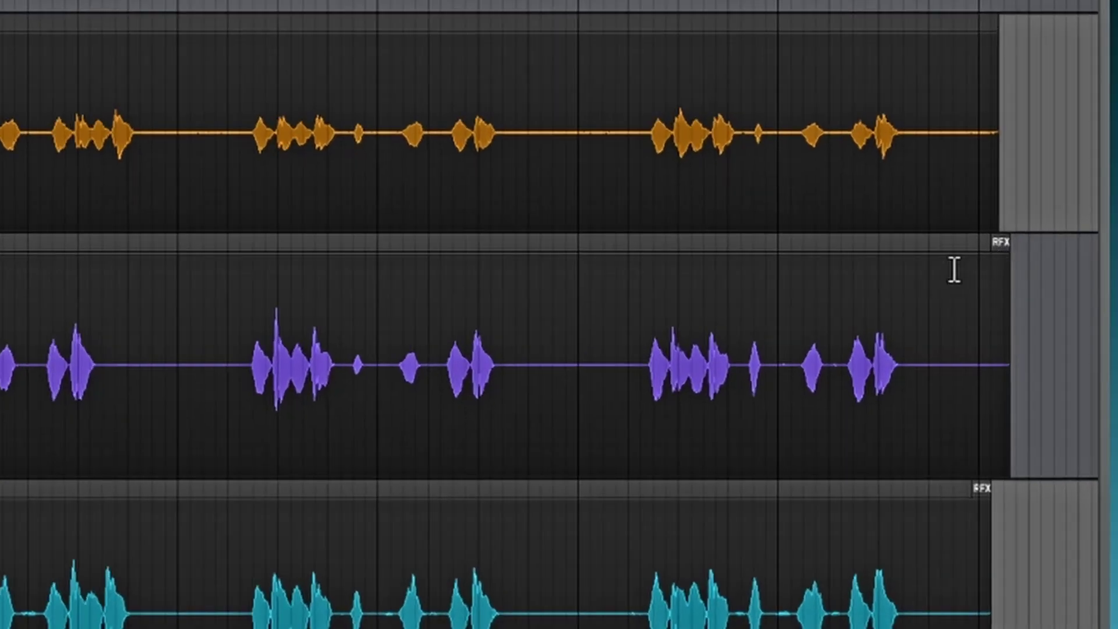
Step: Open the VocalSync editor for the Track 5 clip and choose Track 4 as its guide
right_click(1000, 243)
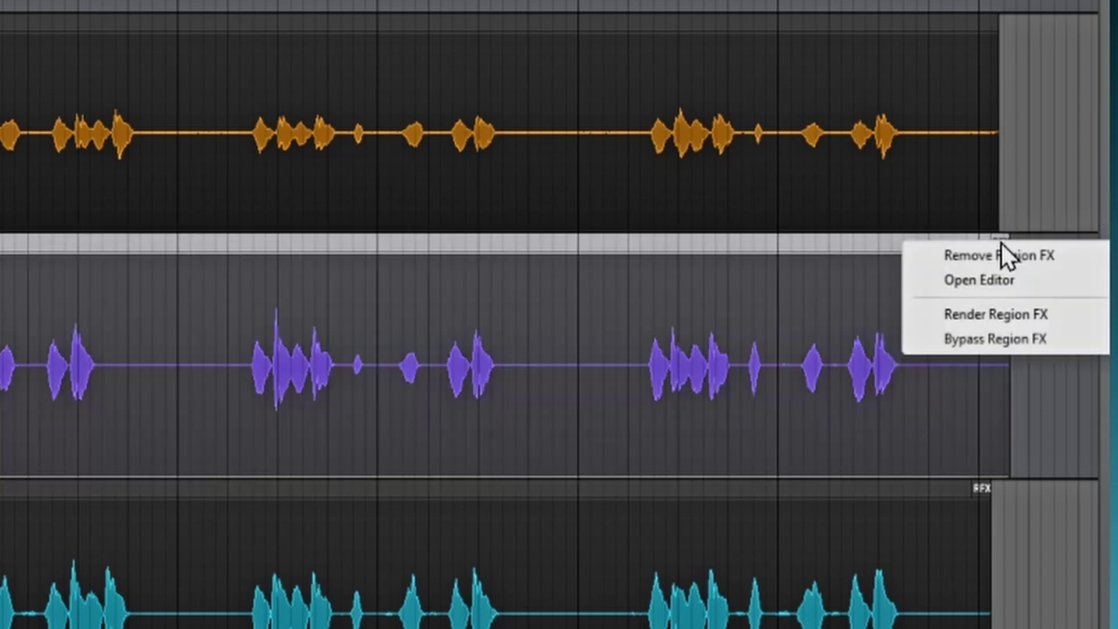
click(955, 282)
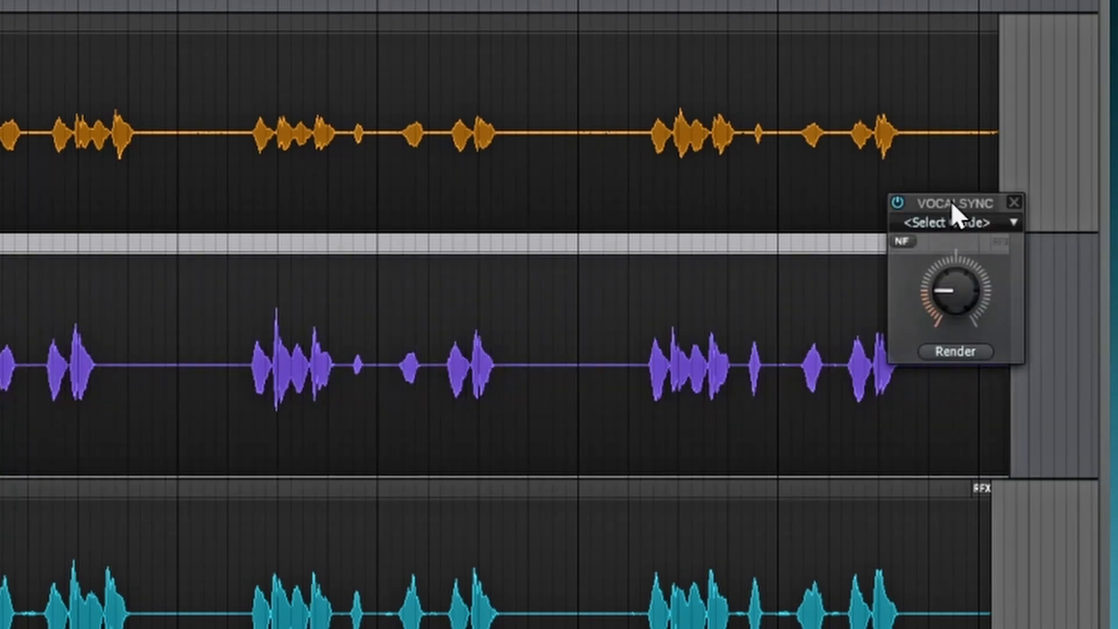
drag(951, 200, 280, 227)
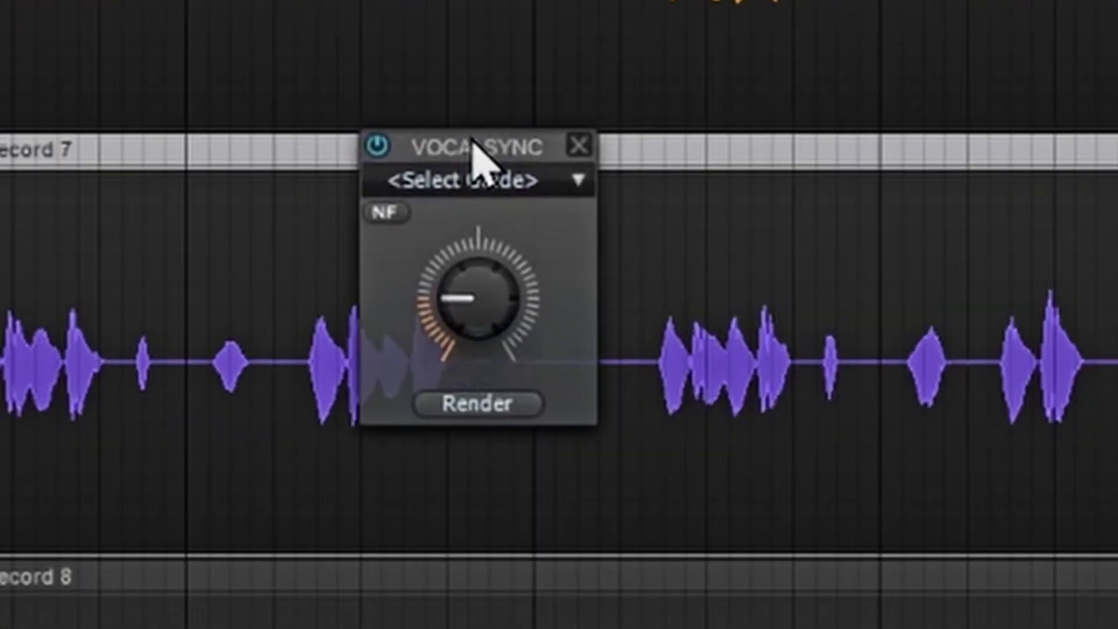
drag(474, 150, 578, 0)
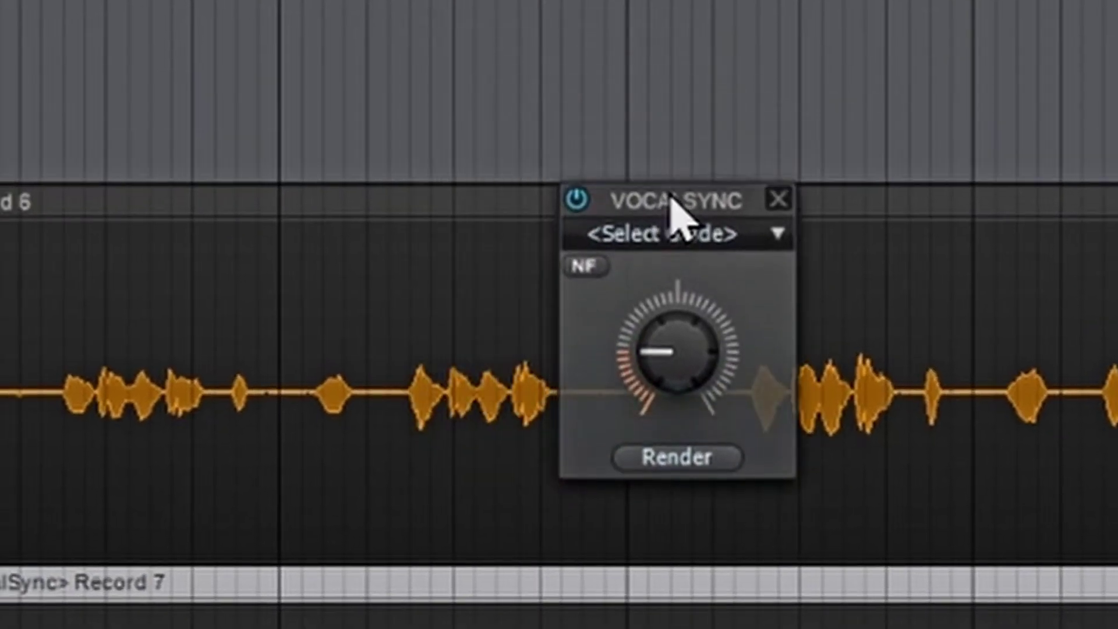
drag(672, 198, 645, 34)
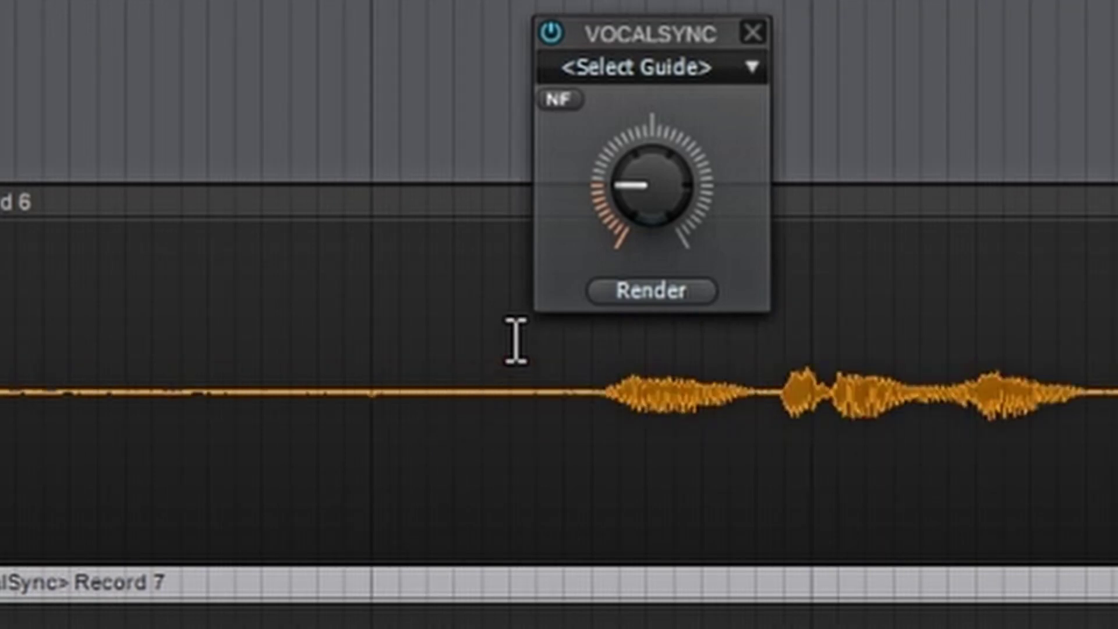
click(654, 67)
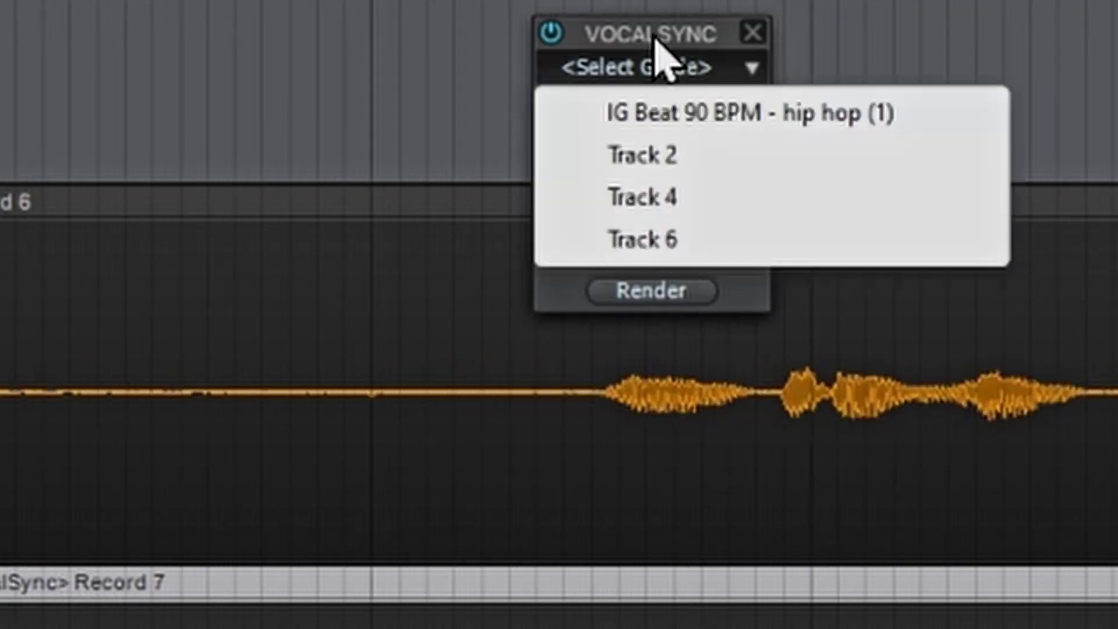
click(654, 40)
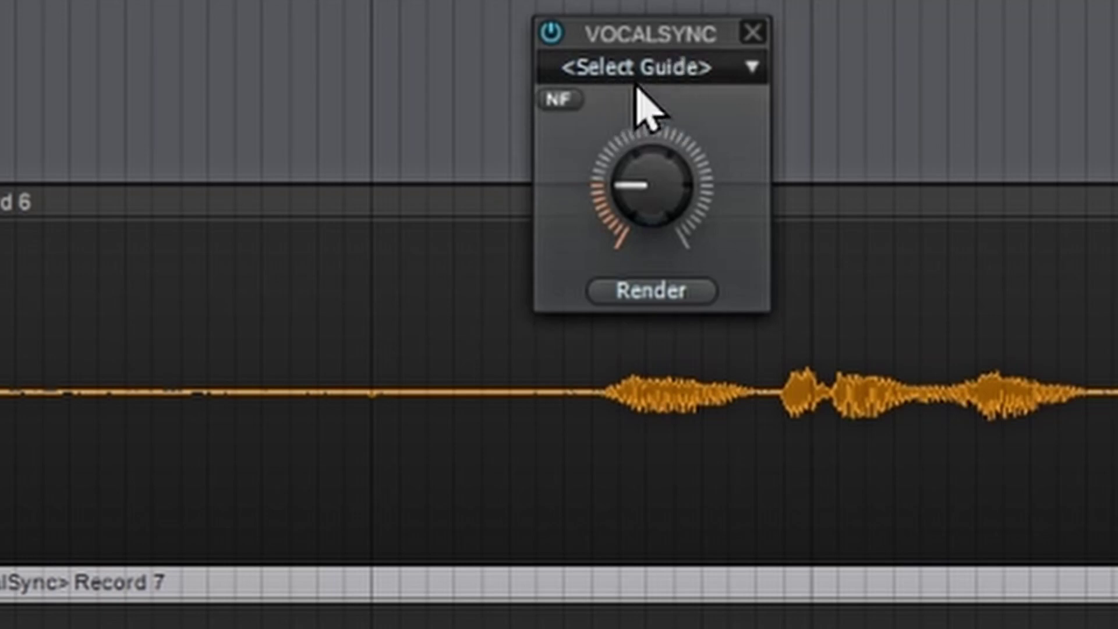
click(753, 67)
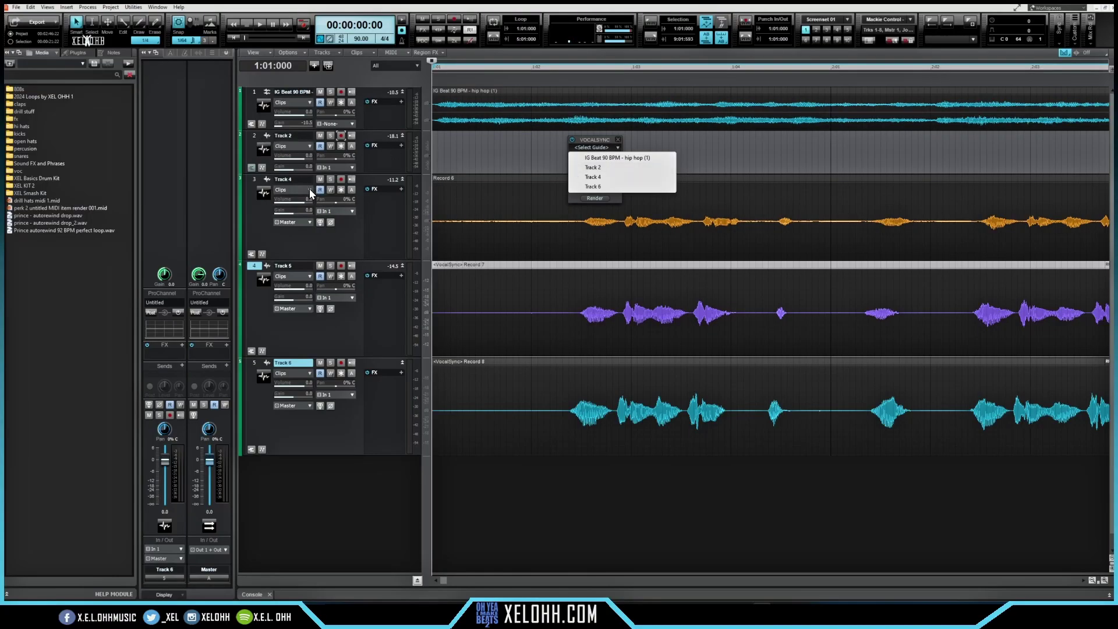
click(596, 177)
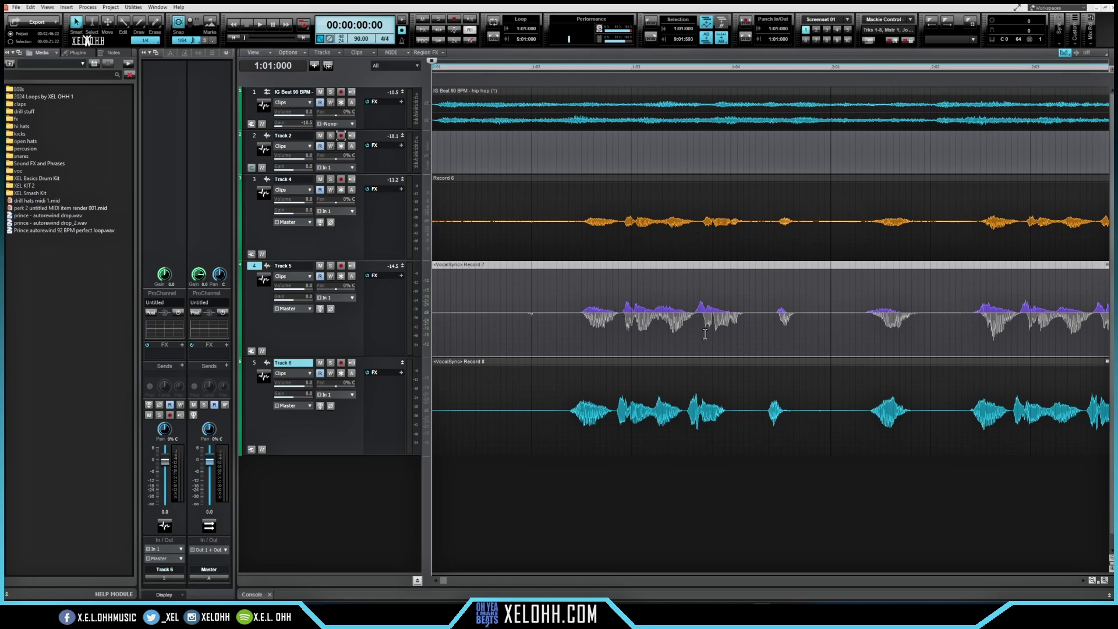
Step: Reopen the VocalSync editor for the Track 5 clip and move it above the start of the lead vocal
click(1106, 265)
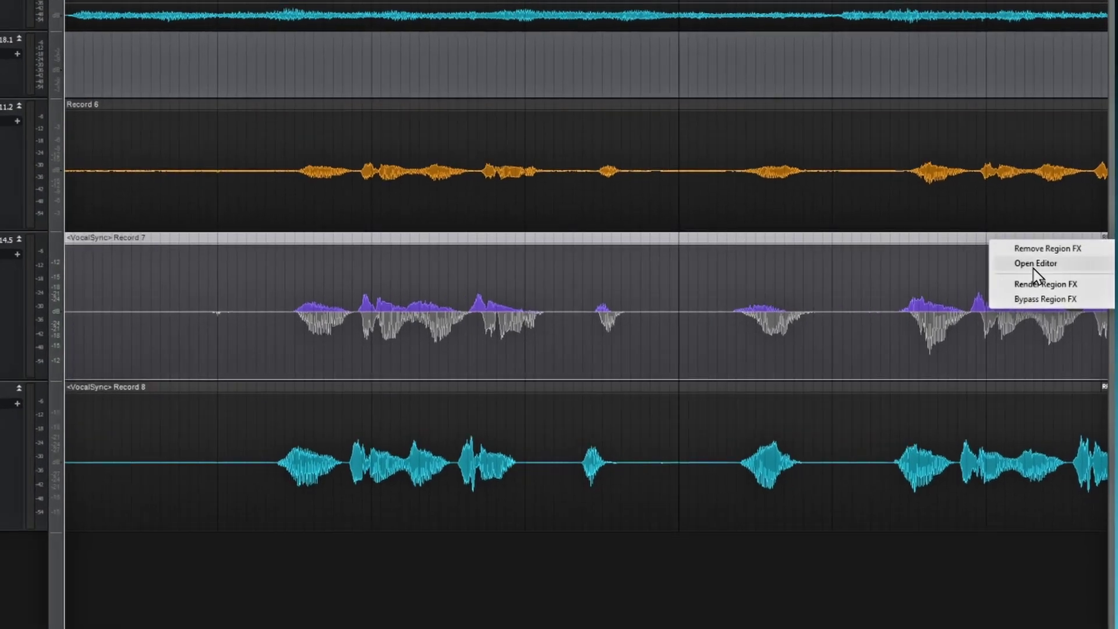
click(1048, 275)
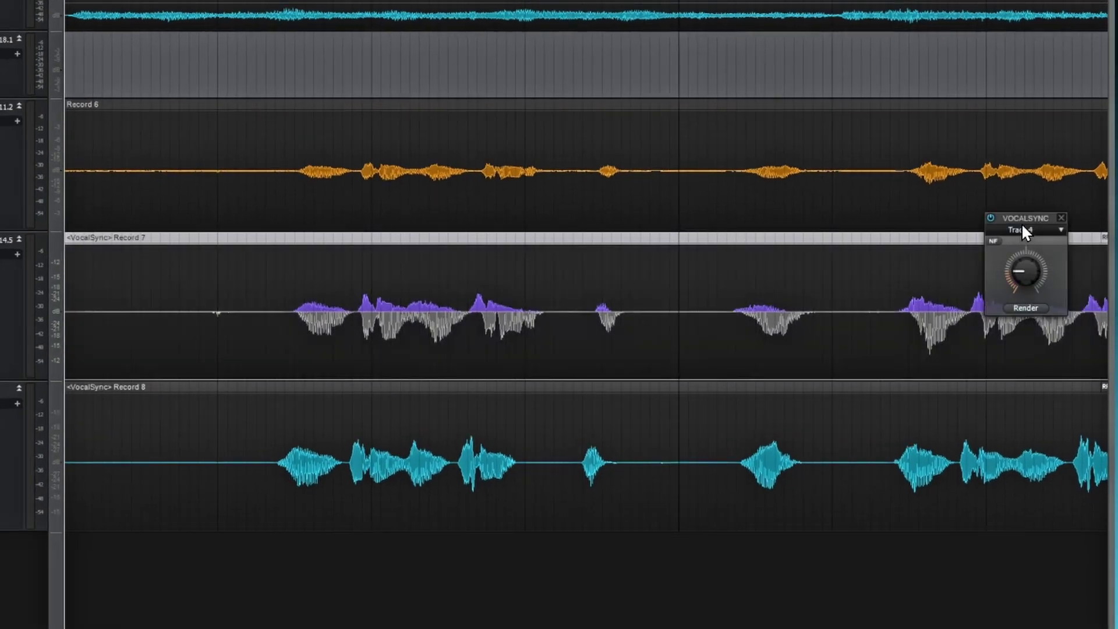
drag(1022, 218, 267, 41)
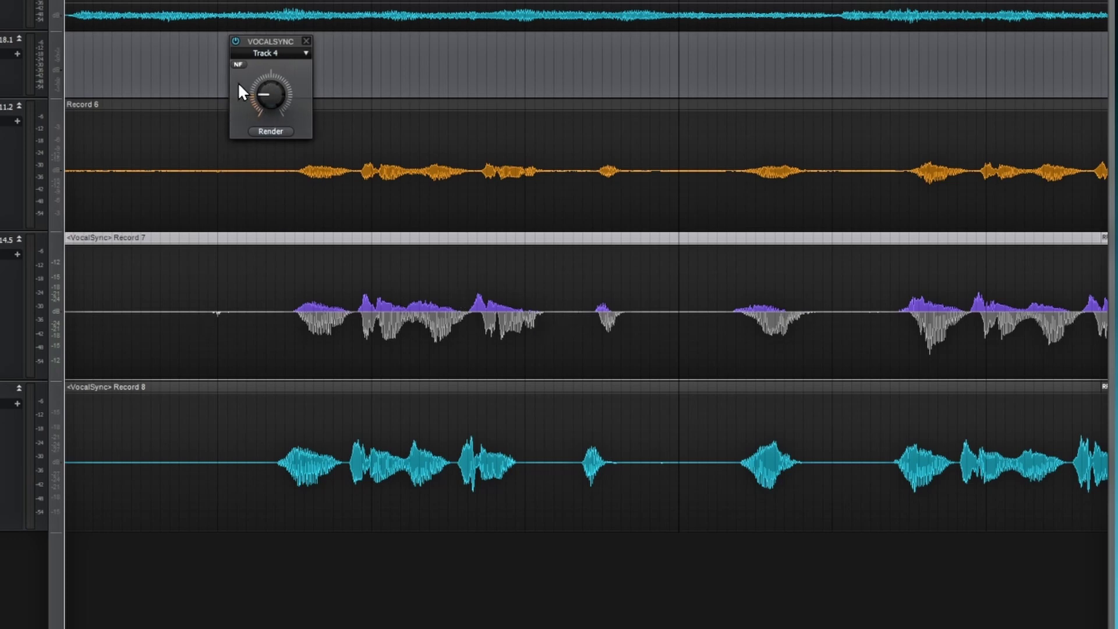
mouse_move(263, 108)
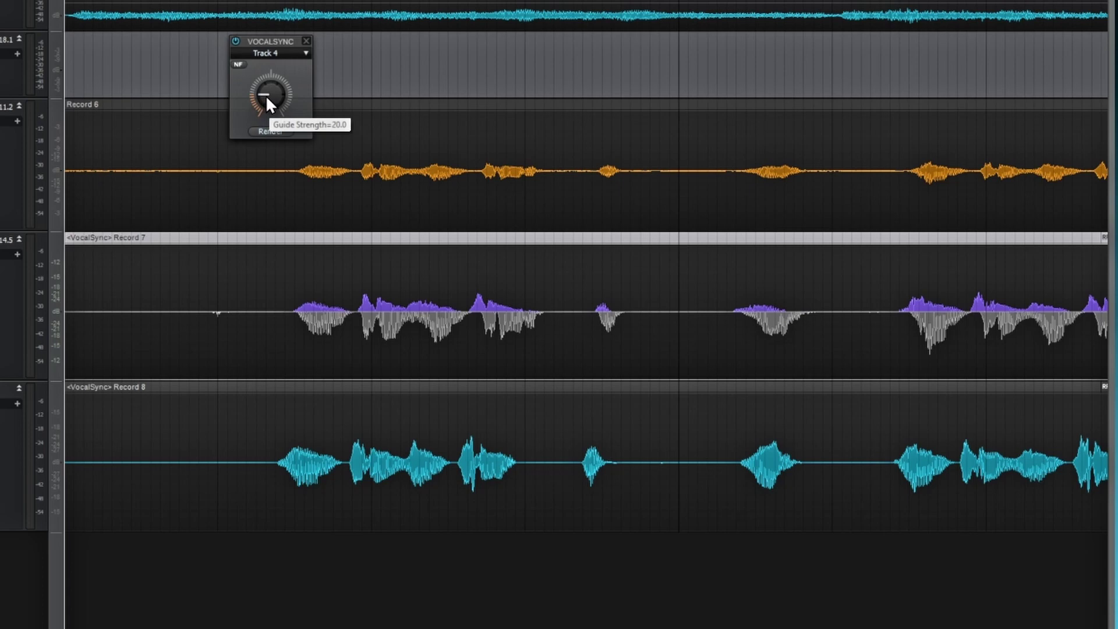
Step: Try out the NF mode and its knob in the VocalSync editor, and switch NF off again
click(238, 65)
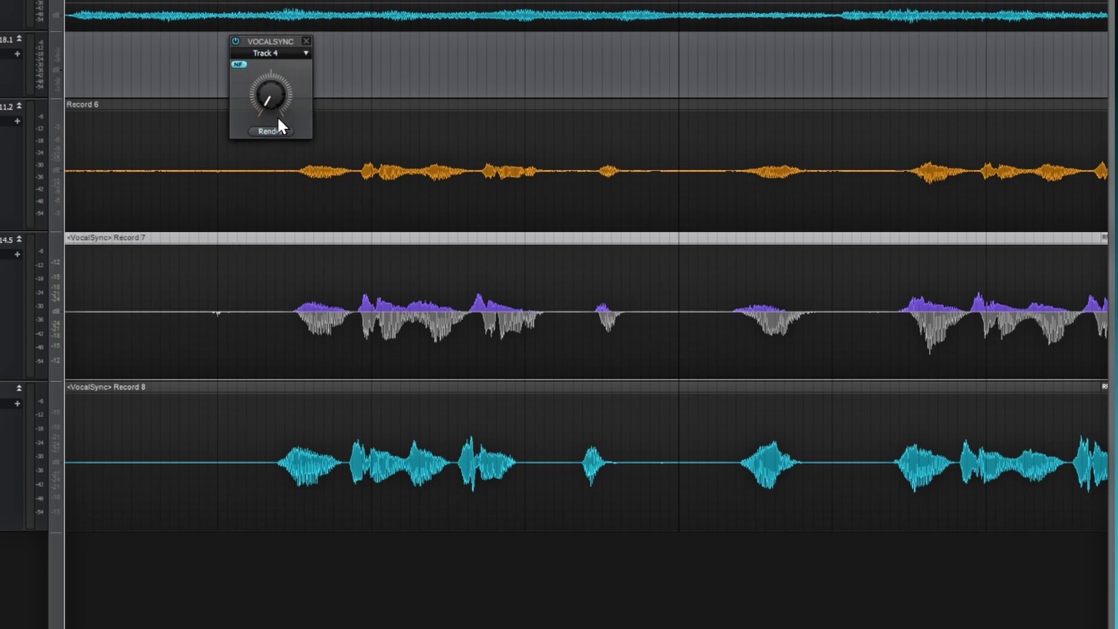
drag(272, 92, 272, 56)
drag(271, 93, 271, 110)
click(268, 99)
click(265, 85)
click(239, 65)
click(236, 42)
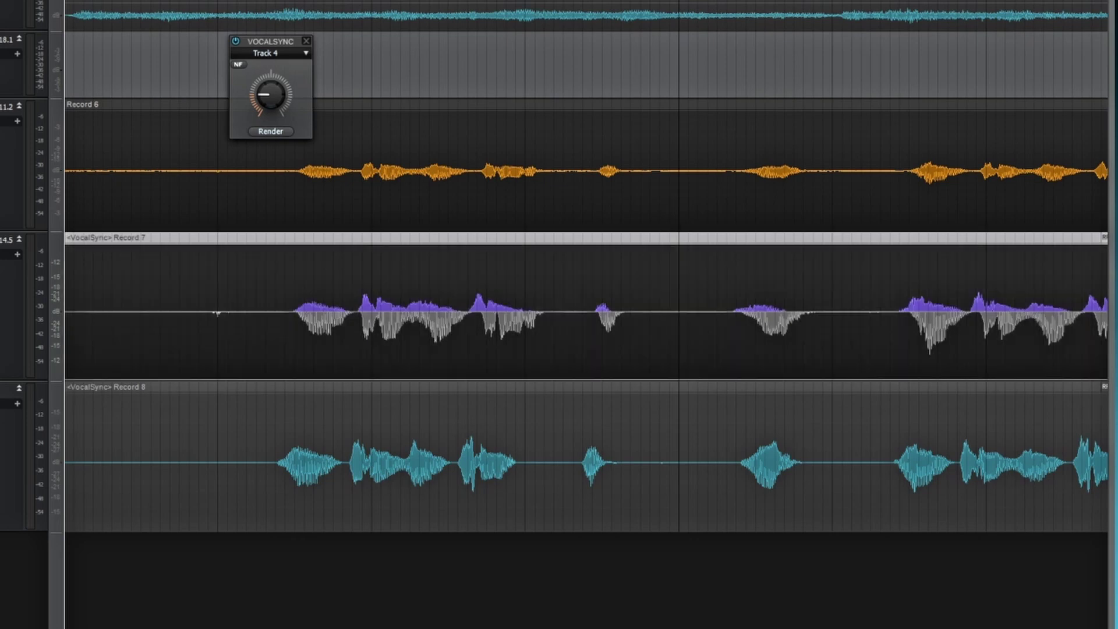
Step: Play the beat with the lead vocal and the Track 5 double to hear their alignment, and stop playback
key(space)
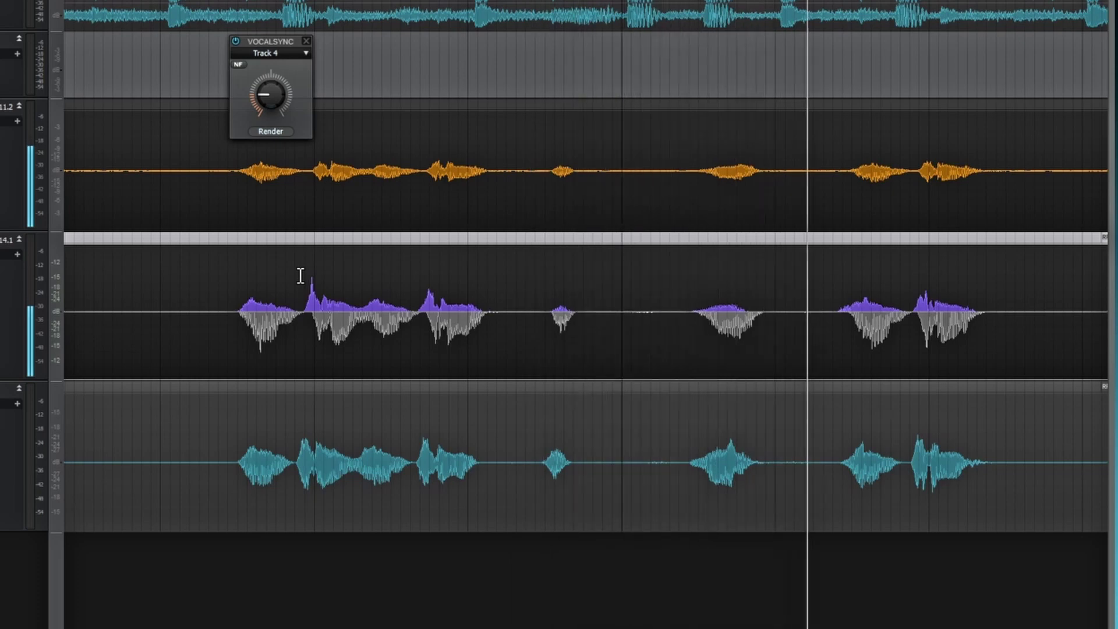
key(space)
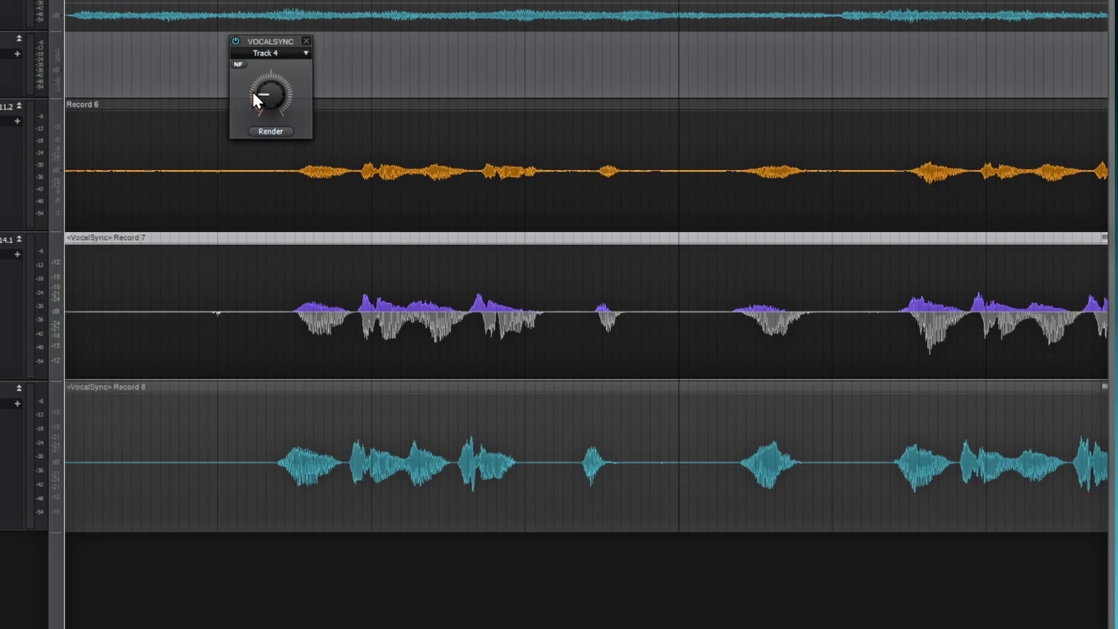
Step: Try the Track 5 double's guide strength at maximum, lower it to about 20.7, and audition the section from the start
mouse_move(266, 97)
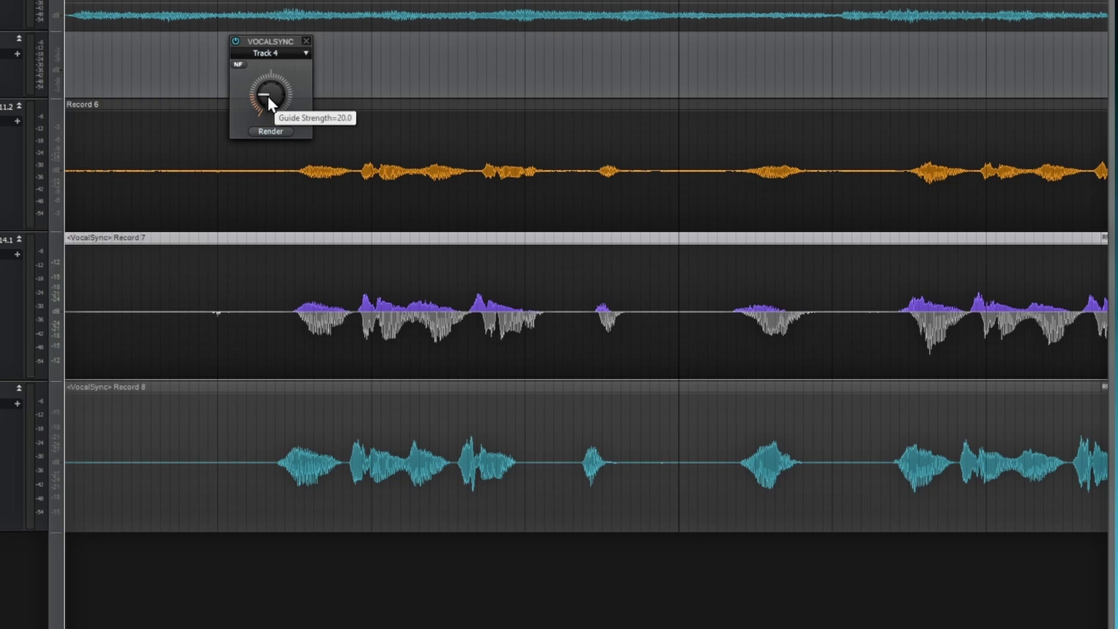
drag(267, 96, 267, 47)
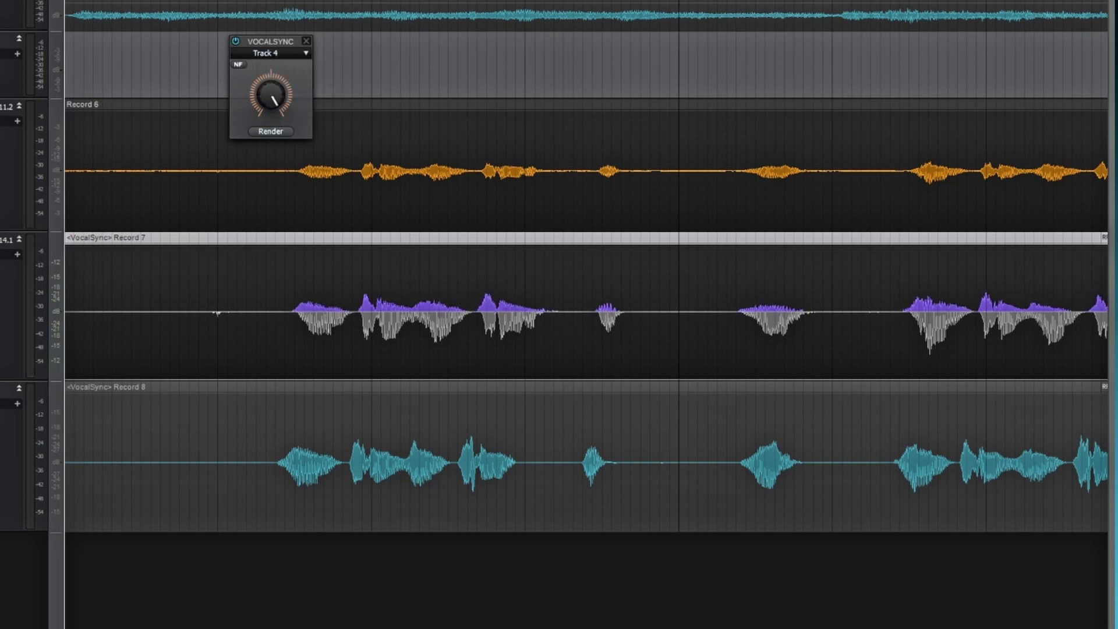
drag(268, 47, 267, 102)
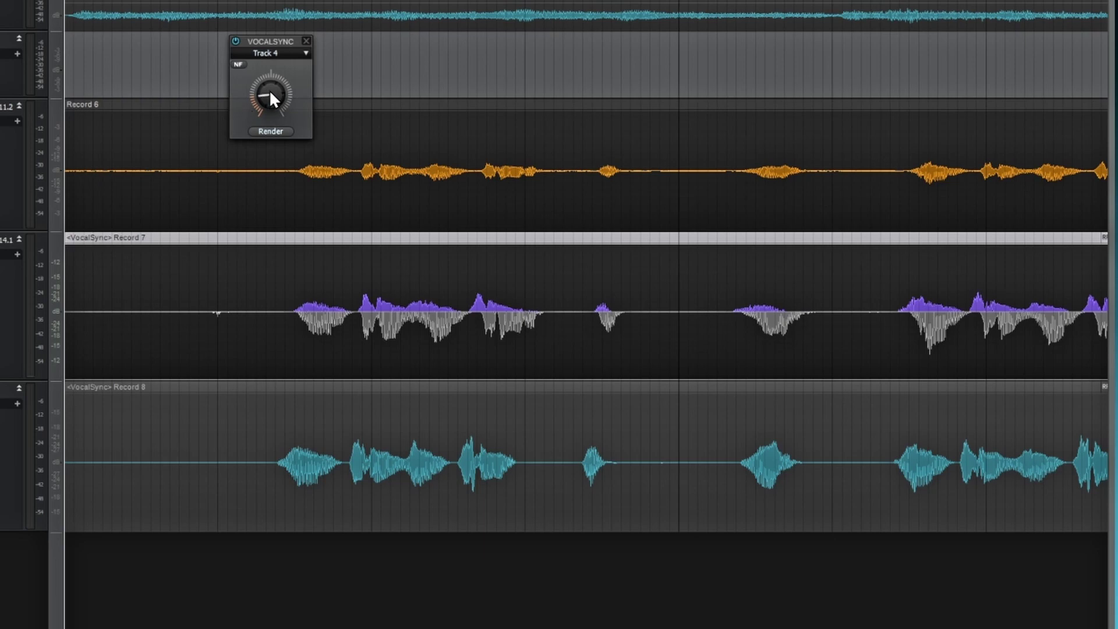
mouse_move(271, 91)
drag(262, 87, 264, 97)
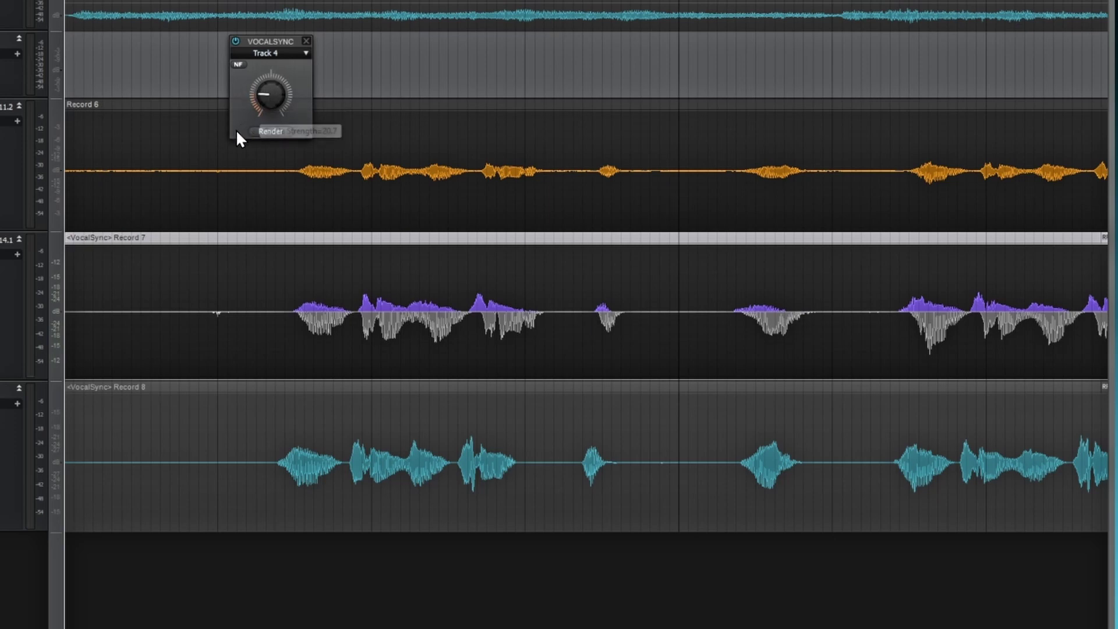
key(space)
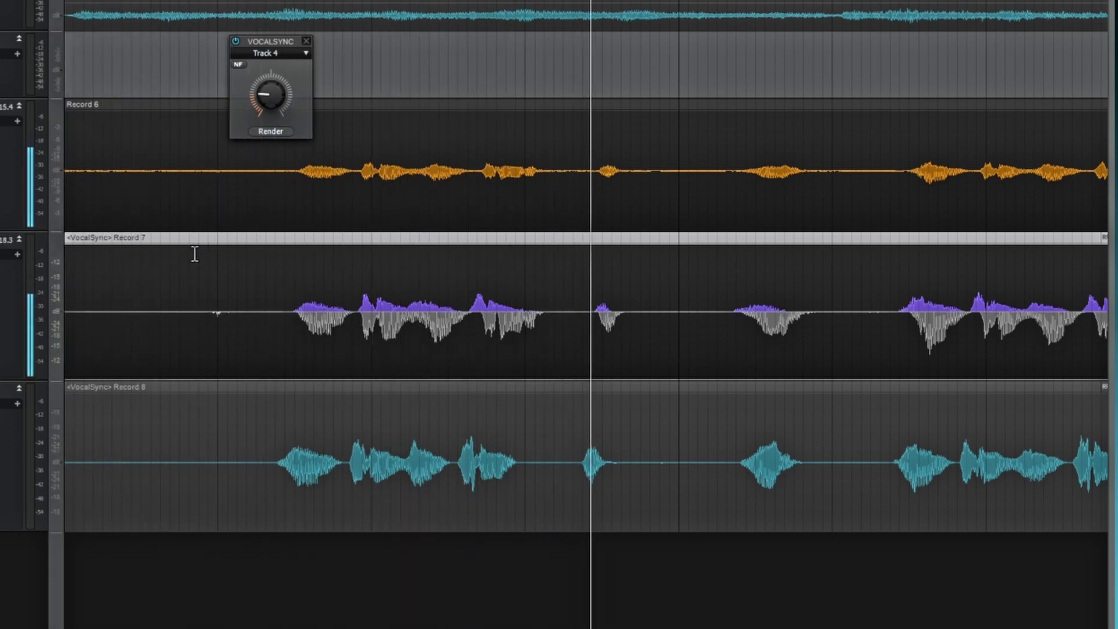
key(space)
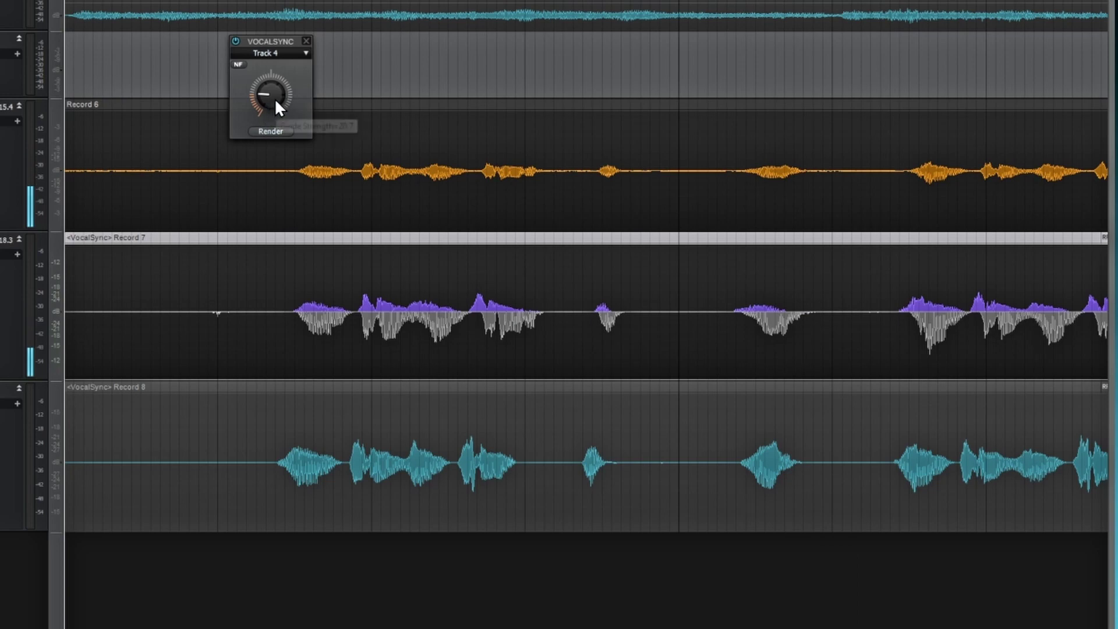
Step: Raise the Track 5 double's guide strength to about three quarters of its range and play back the vocals
drag(275, 98, 275, 46)
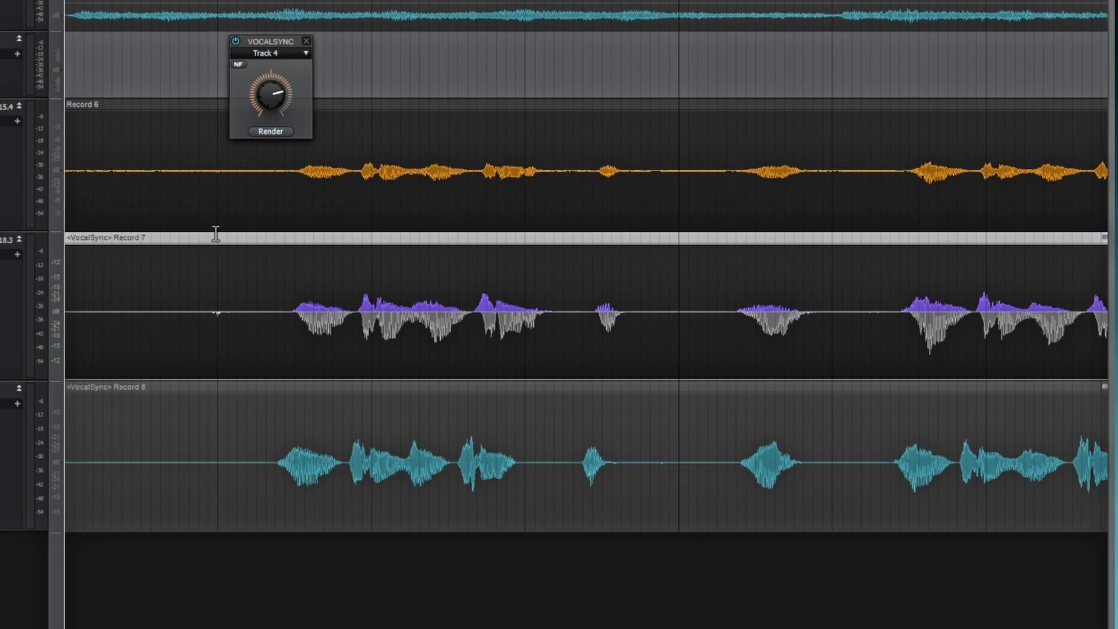
key(space)
Step: Select the Track 6 clip, open its VocalSync editor and choose Track 4 as the guide
click(302, 392)
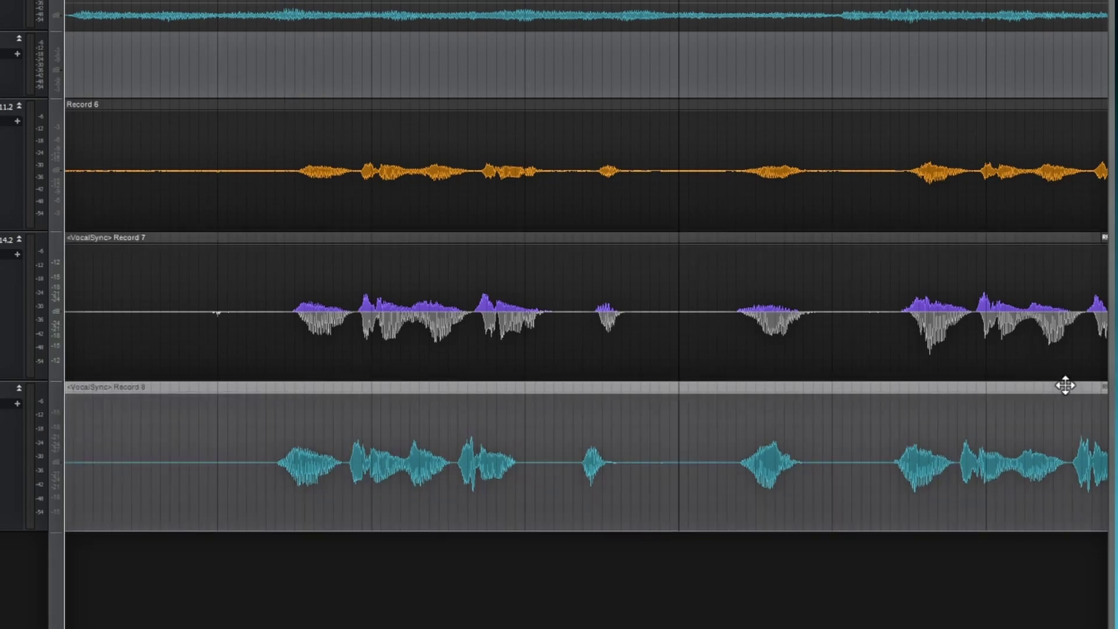
click(1103, 387)
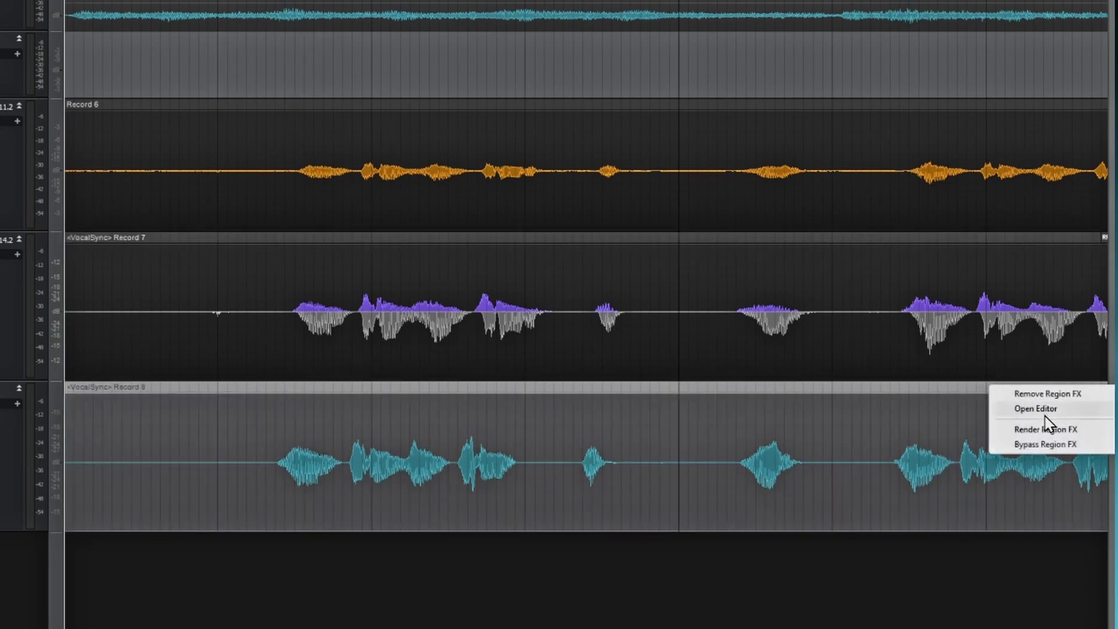
click(984, 415)
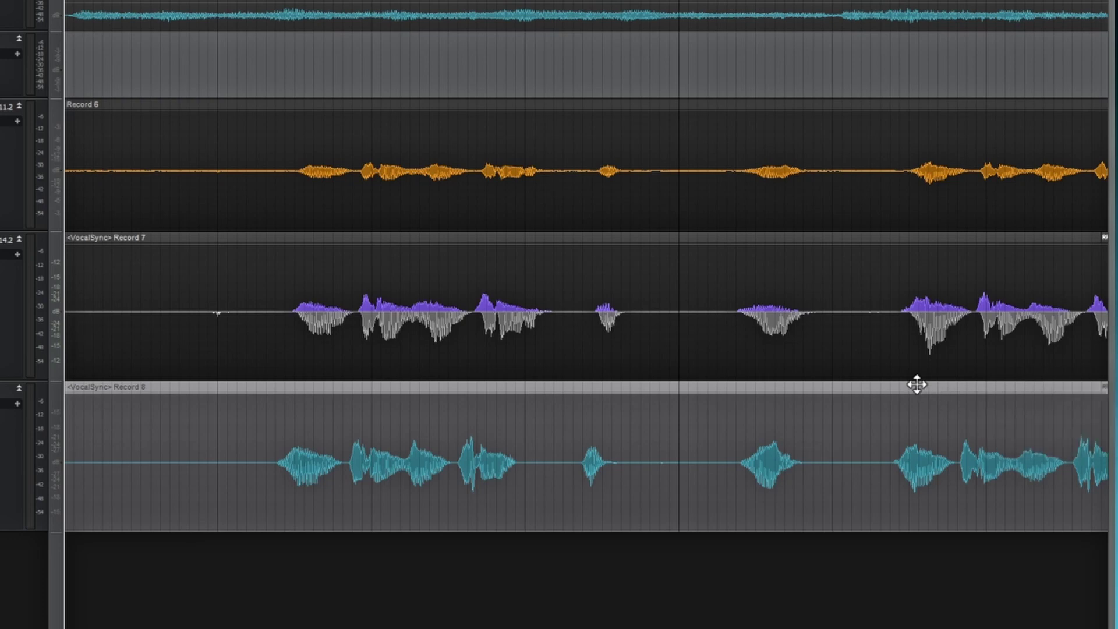
click(1103, 387)
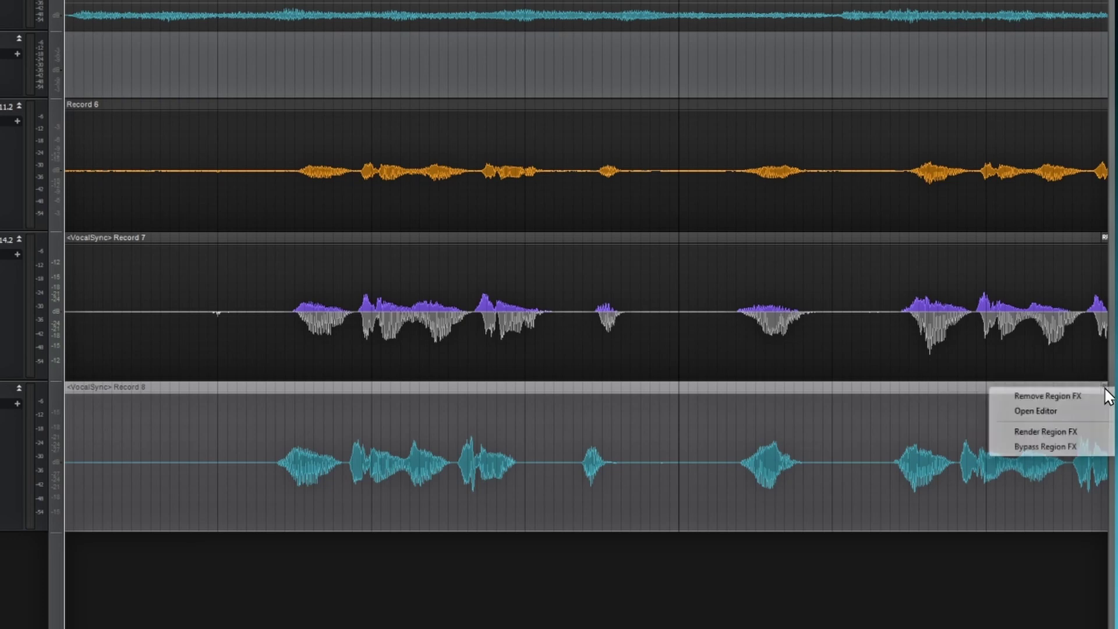
click(1018, 411)
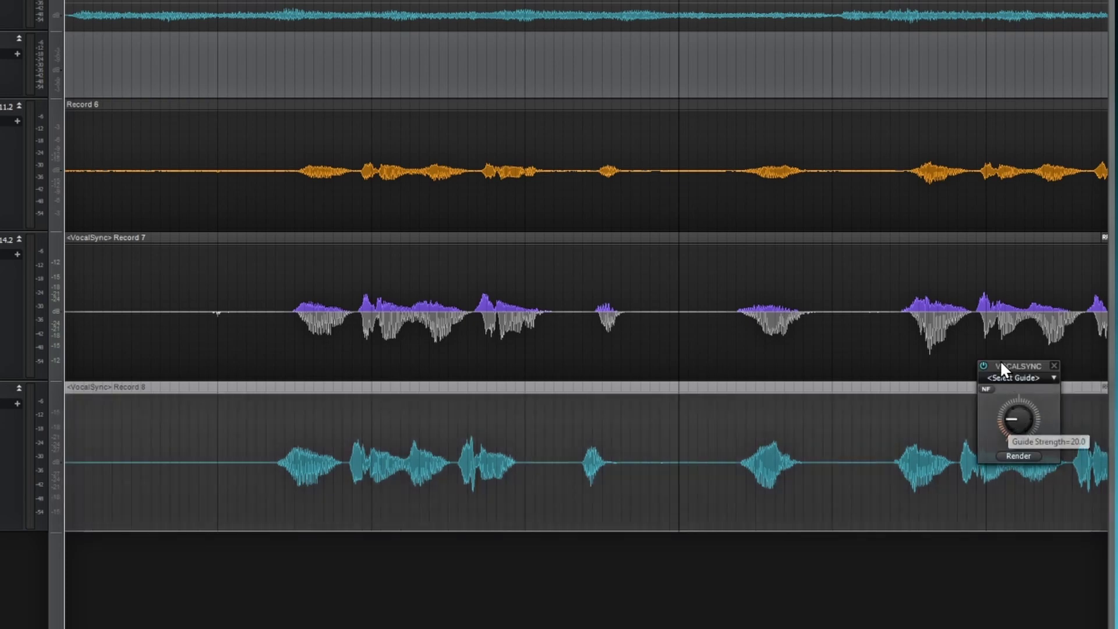
drag(1015, 364, 246, 42)
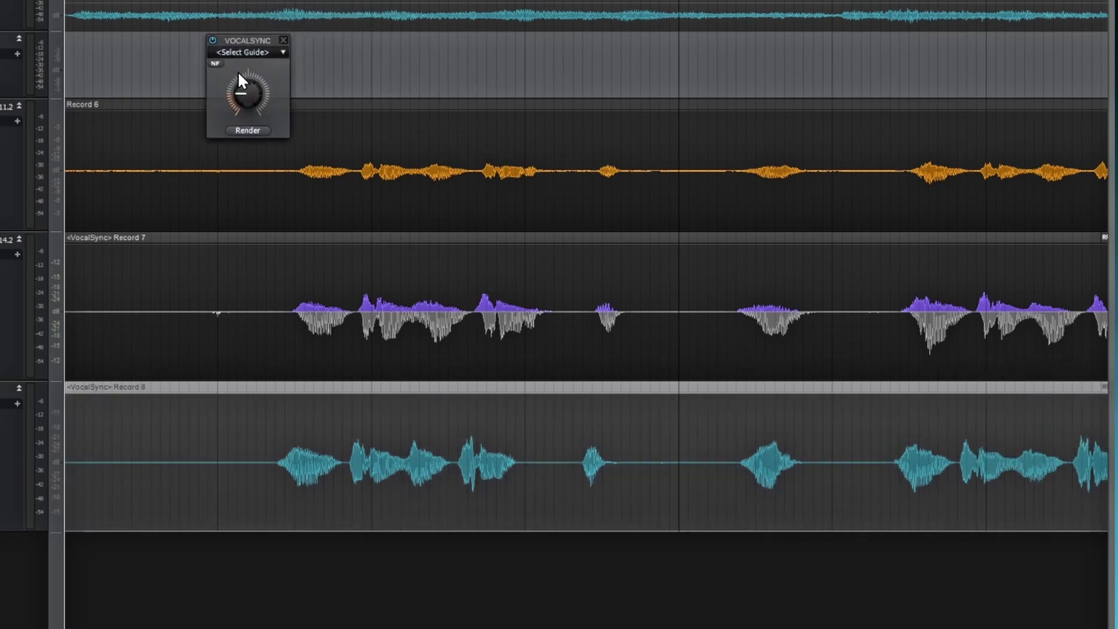
click(283, 53)
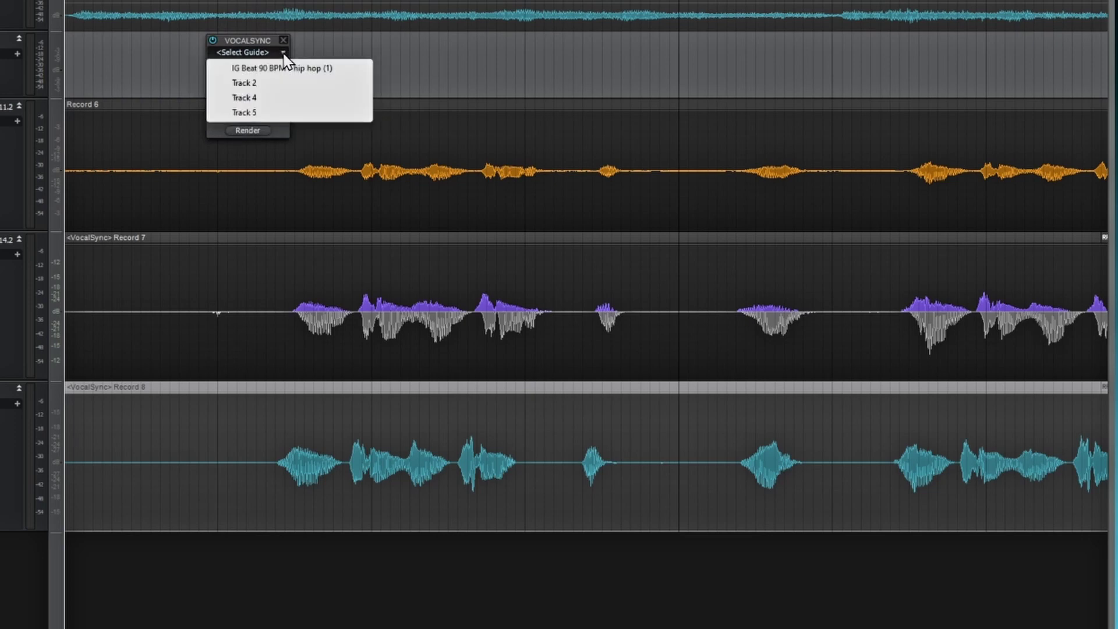
click(245, 98)
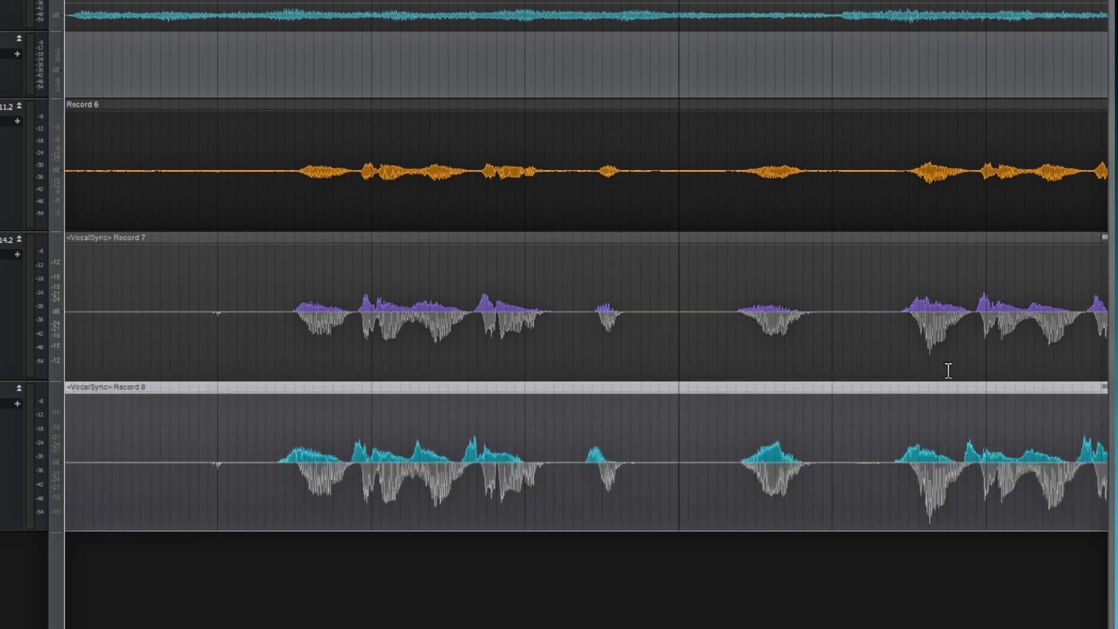
Step: Reopen the VocalSync editor for the Track 6 clip and move it above the start of the lead vocal
click(1103, 388)
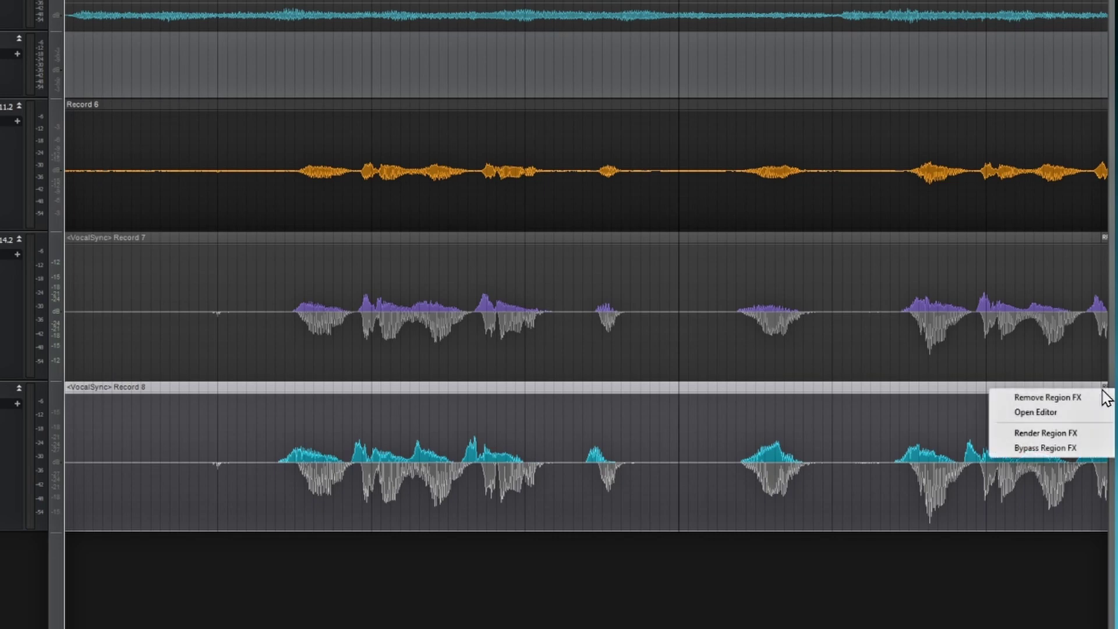
click(1035, 413)
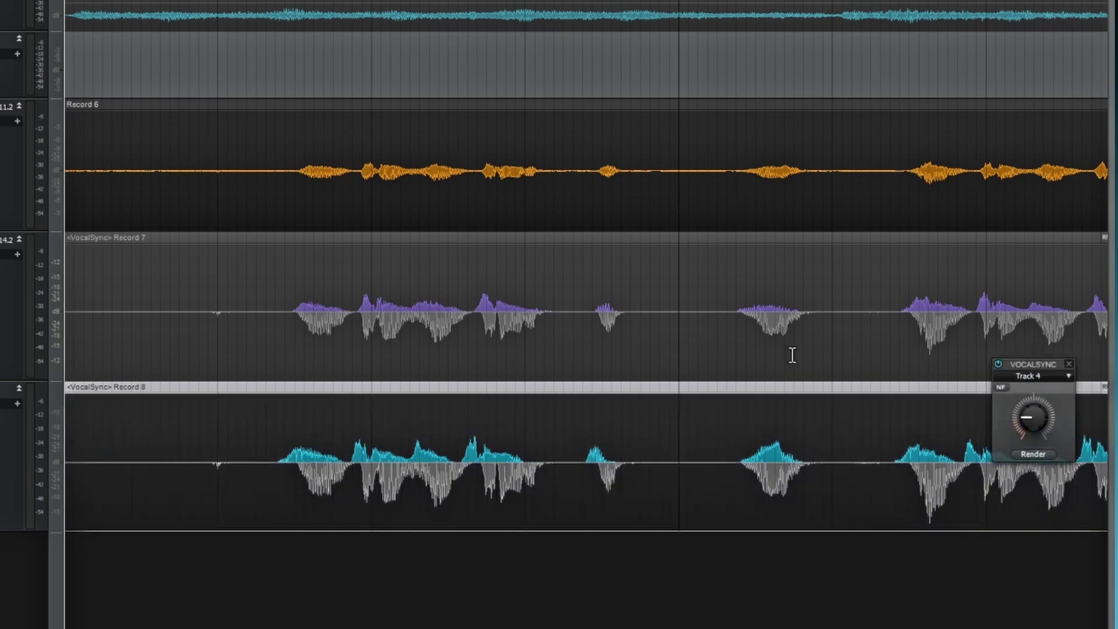
drag(1037, 363, 285, 37)
mouse_move(280, 99)
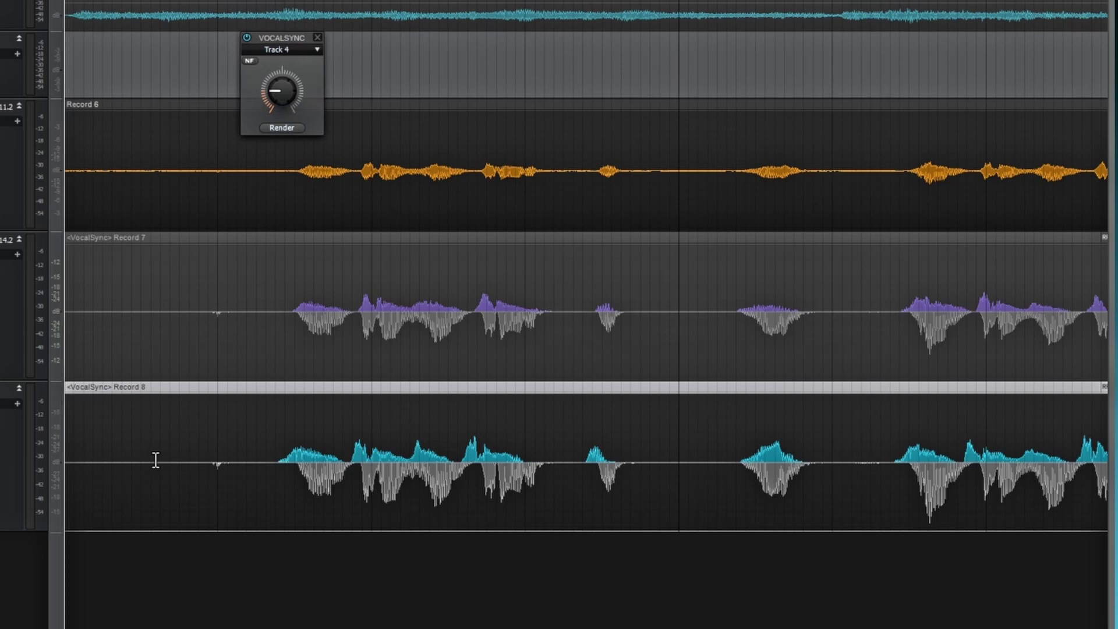
Step: Audition the Track 6 double, try its guide strength at about three quarters of the range, and settle it slightly above 20
key(space)
mouse_move(285, 90)
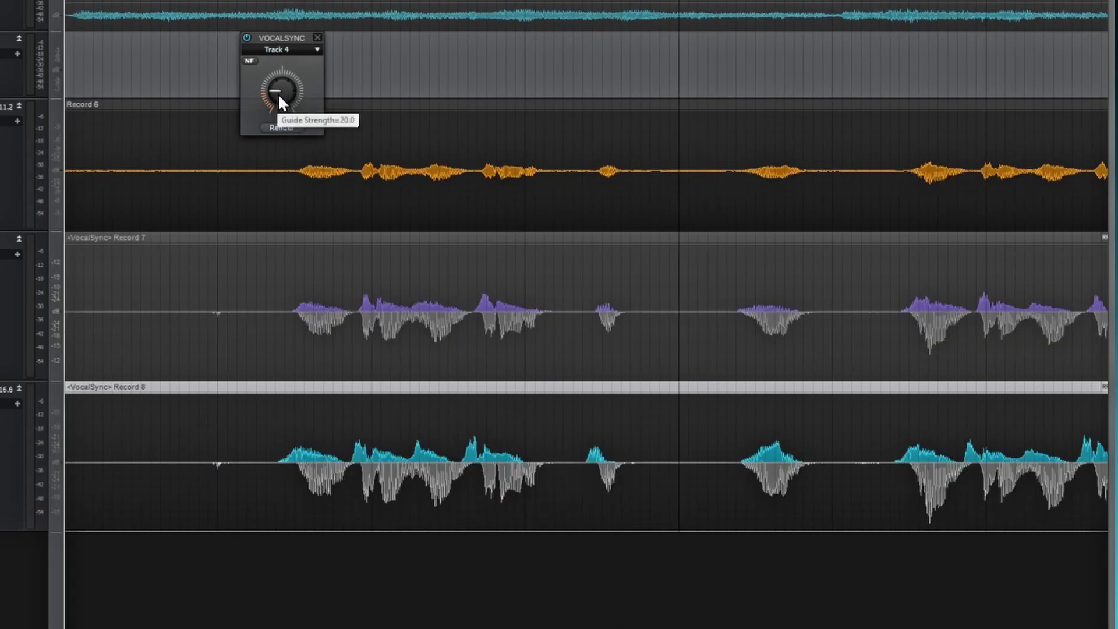
drag(281, 90, 281, 70)
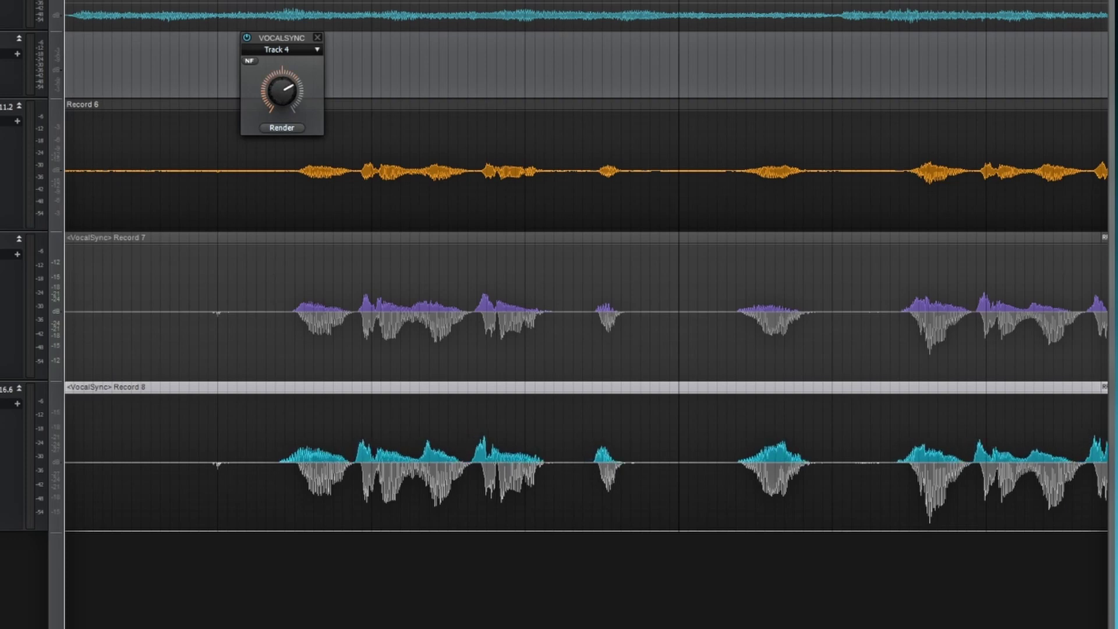
drag(281, 90, 281, 64)
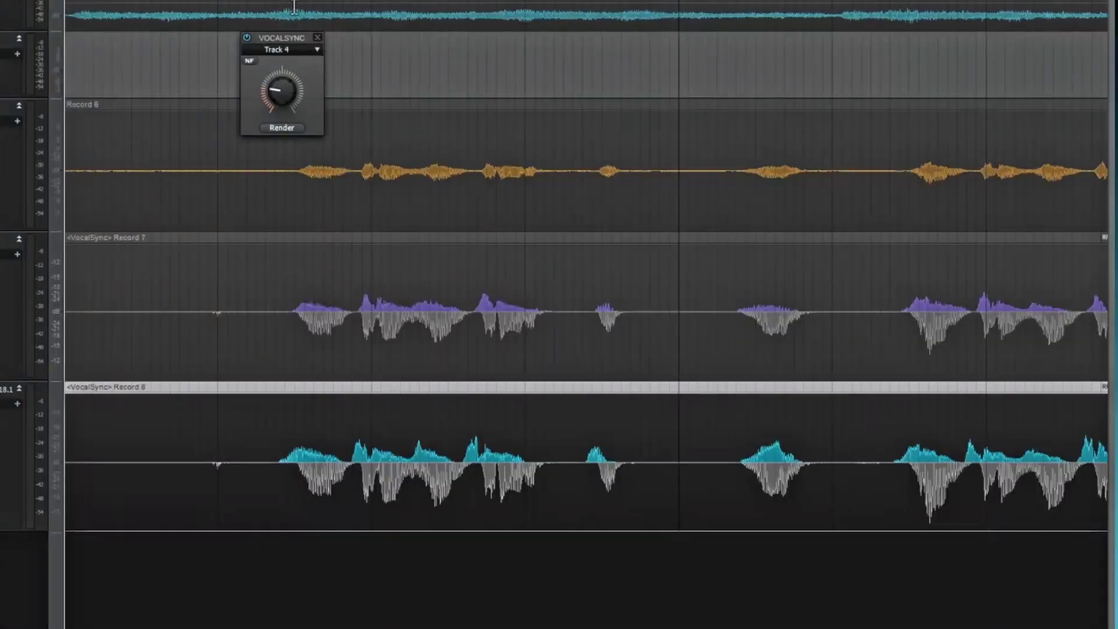
Step: Render the VocalSync alignment of the Track 6 double to the Track 4 guide and audition the soloed result
click(282, 127)
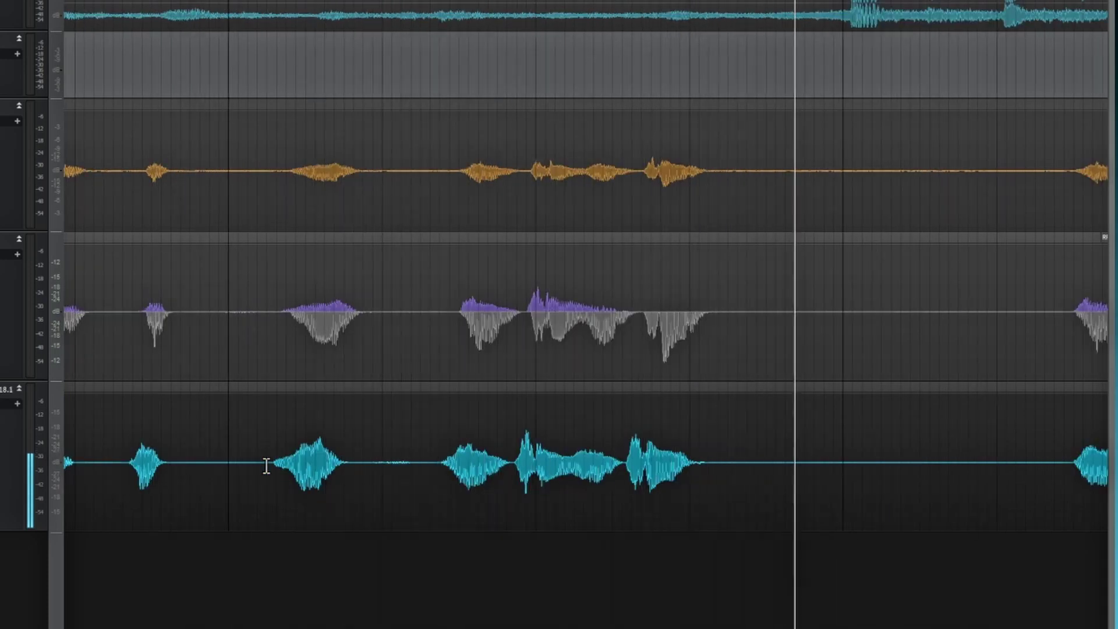
key(space)
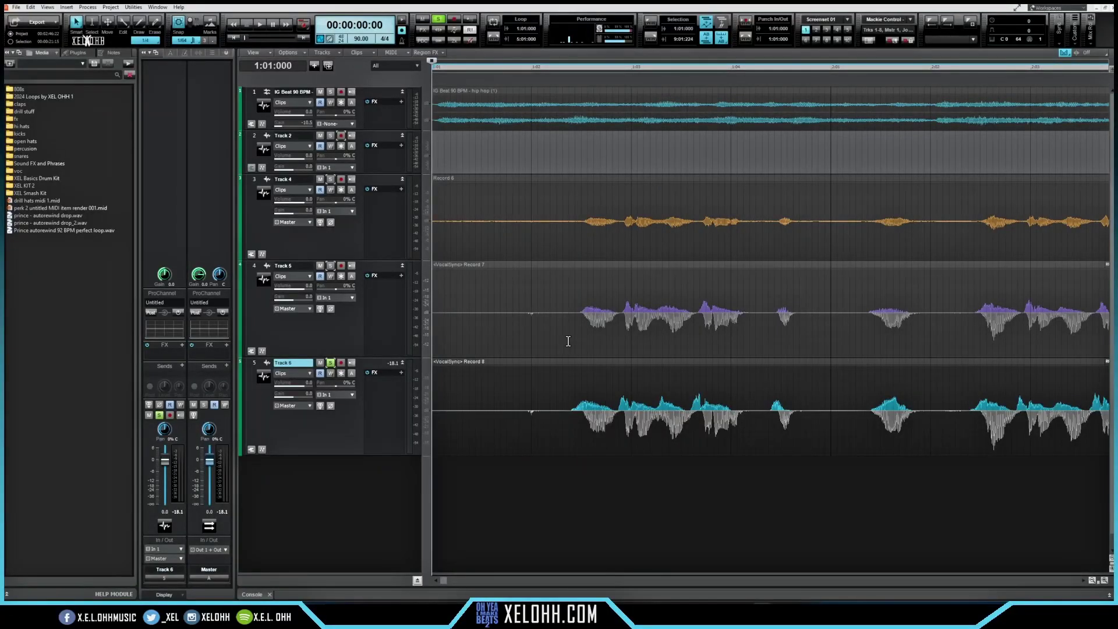
Step: Select the VocalSync clips on Tracks 6 and 5, and play both doubles together with the lead and the beat
click(519, 364)
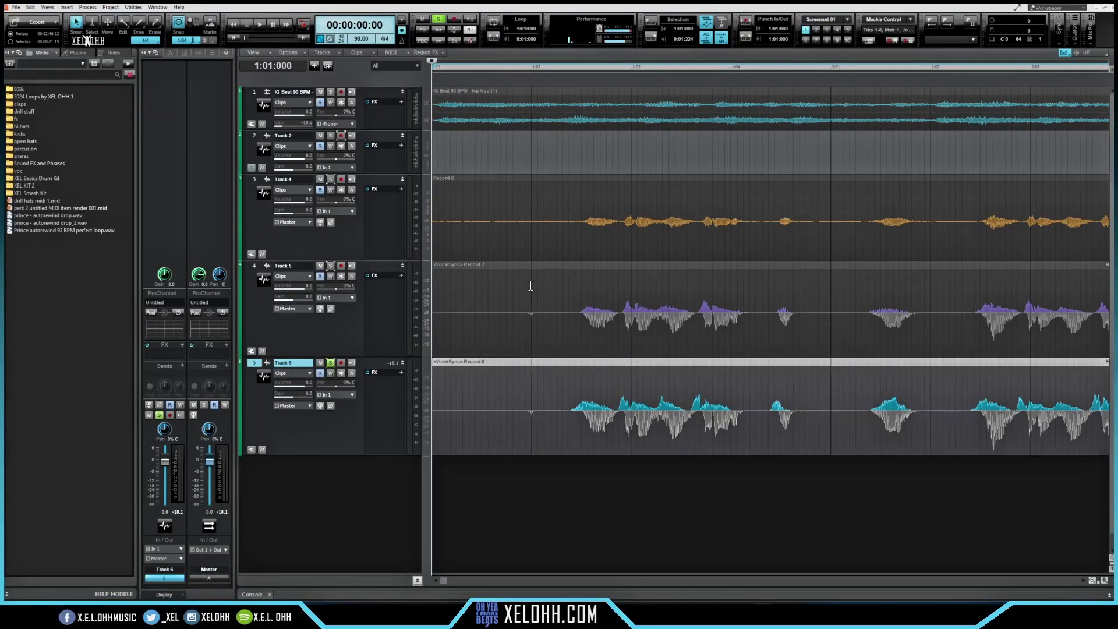
ctrl+click(535, 267)
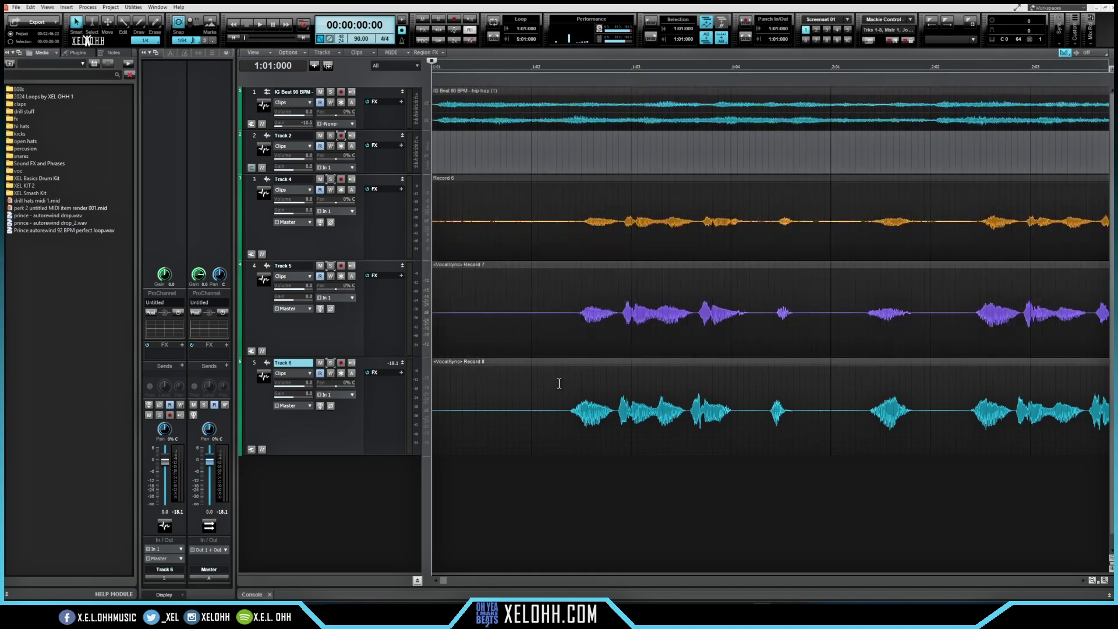
key(space)
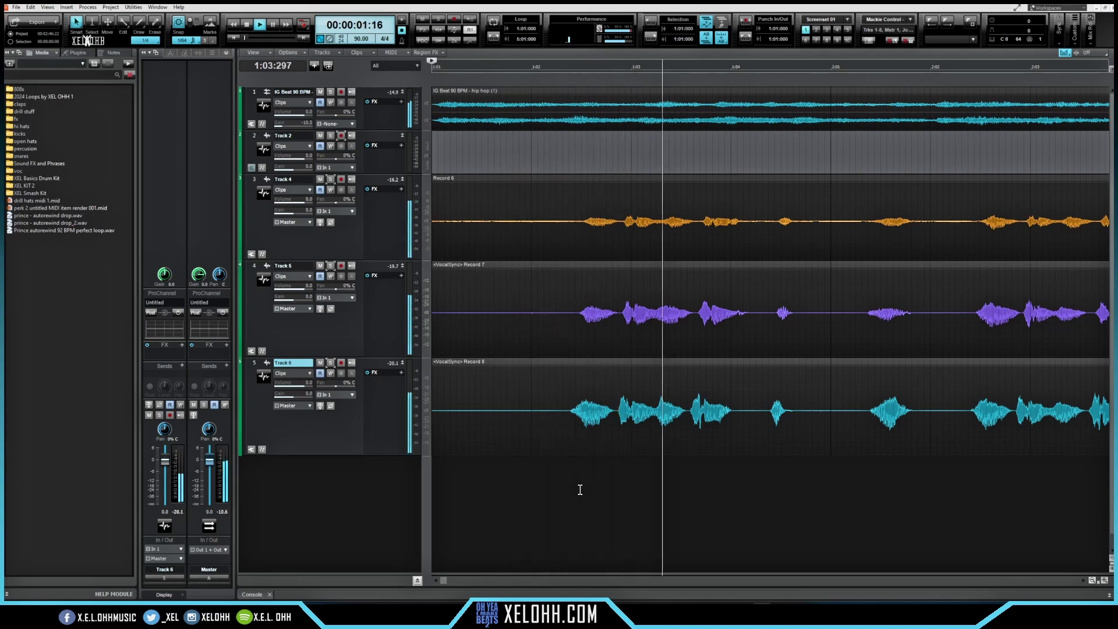